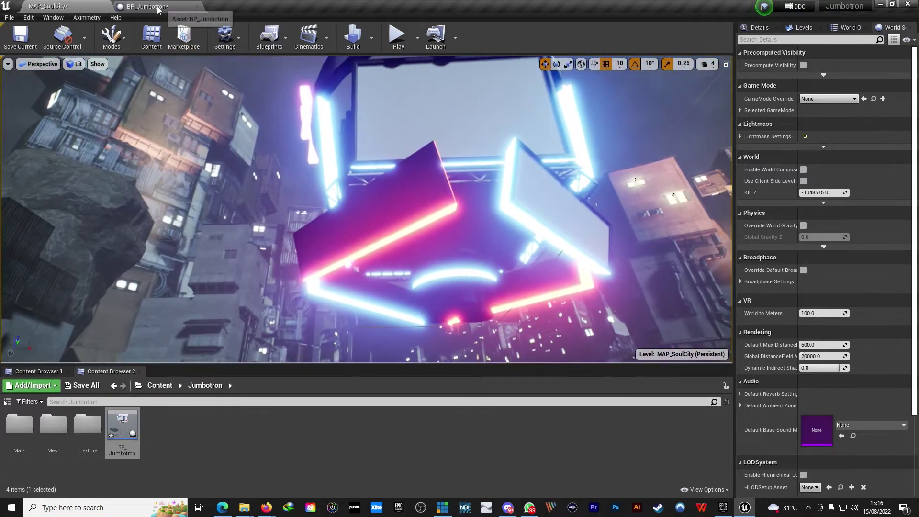
Step: Review the BP_Jumbotron blueprint, then go back to the MAP_SoulCity level
left_click(158, 7)
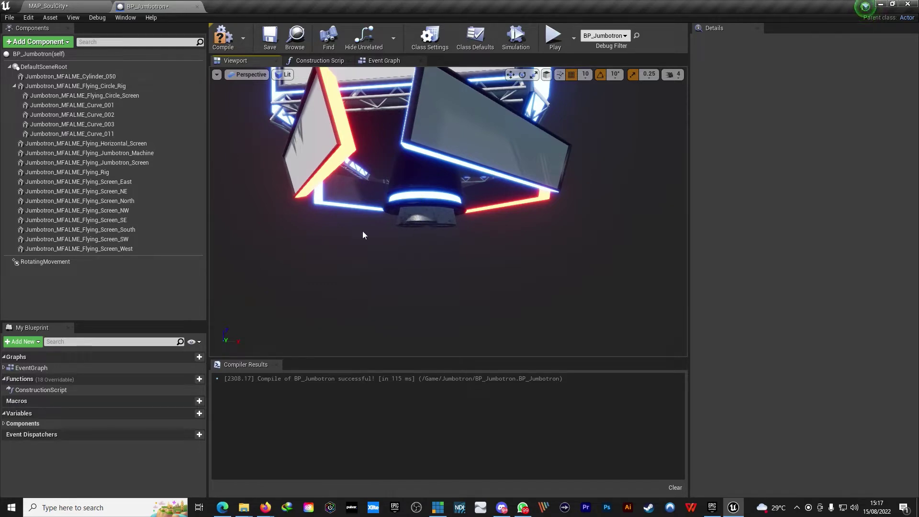
left_click(76, 7)
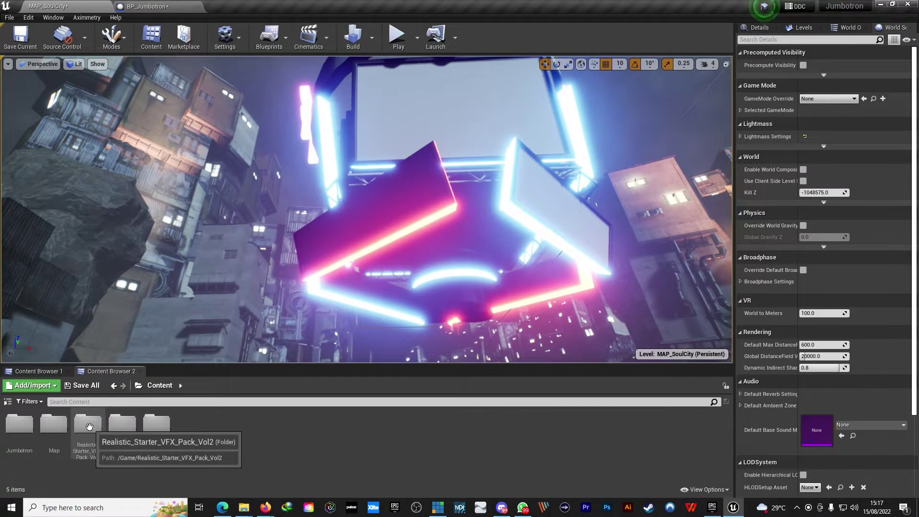
Step: Browse to Realistic_Starter_VFX_Pack_Vol2 > Particles > Fire in the Content Browser
double_click(89, 427)
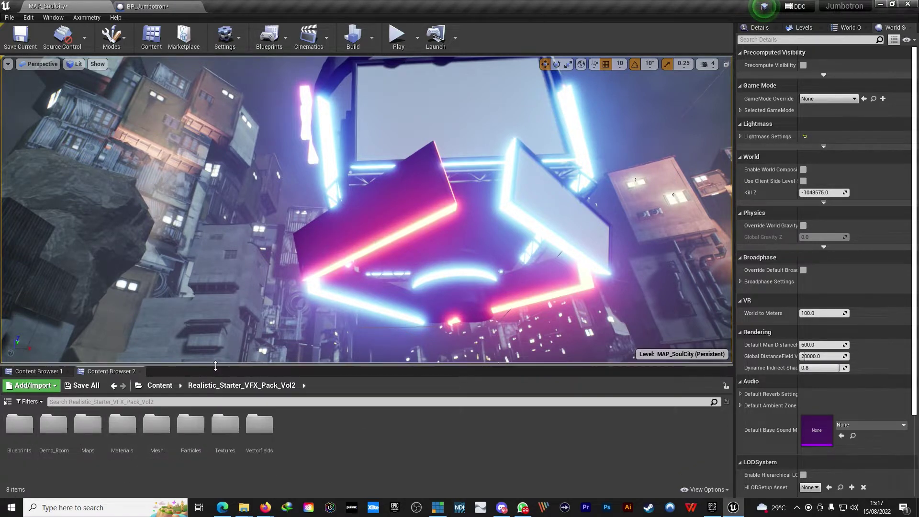
left_click_drag(217, 365, 218, 305)
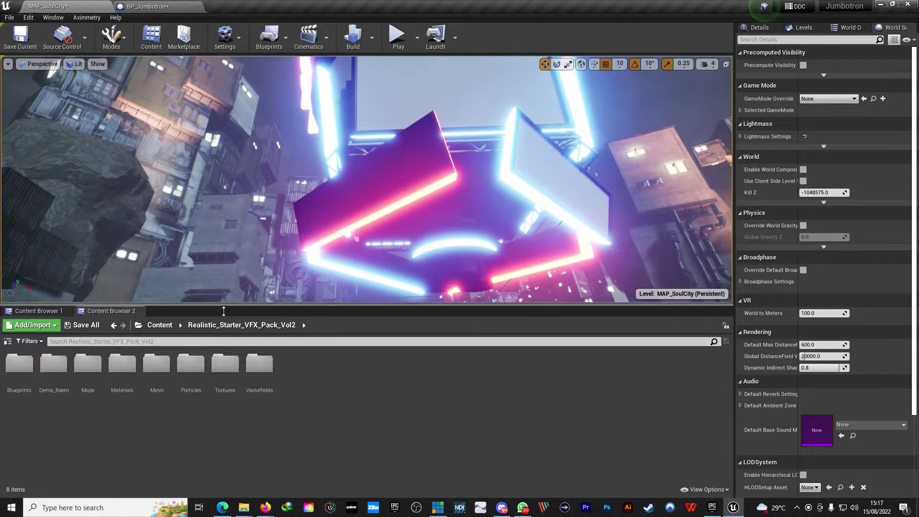
double_click(192, 363)
double_click(167, 384)
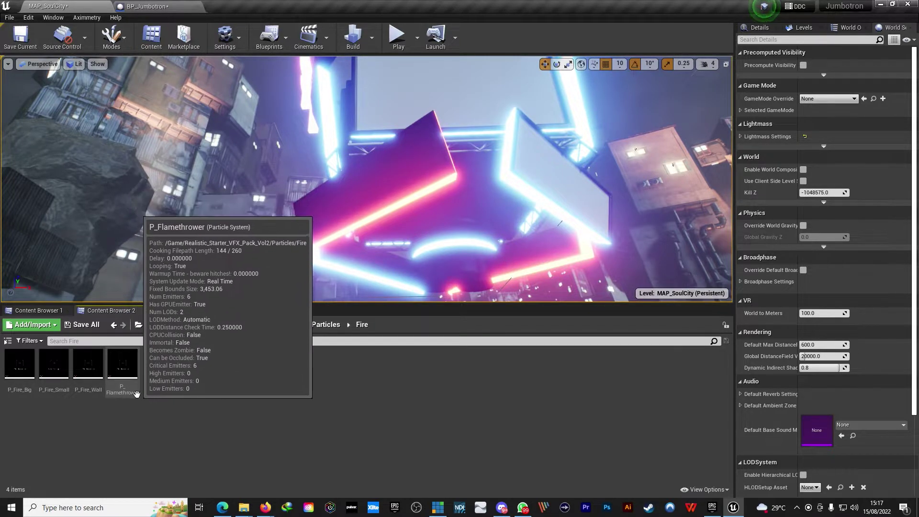
Step: Float the BP_Jumbotron window, drop P_Flamethrower into its viewport, then maximize it
left_click(160, 11)
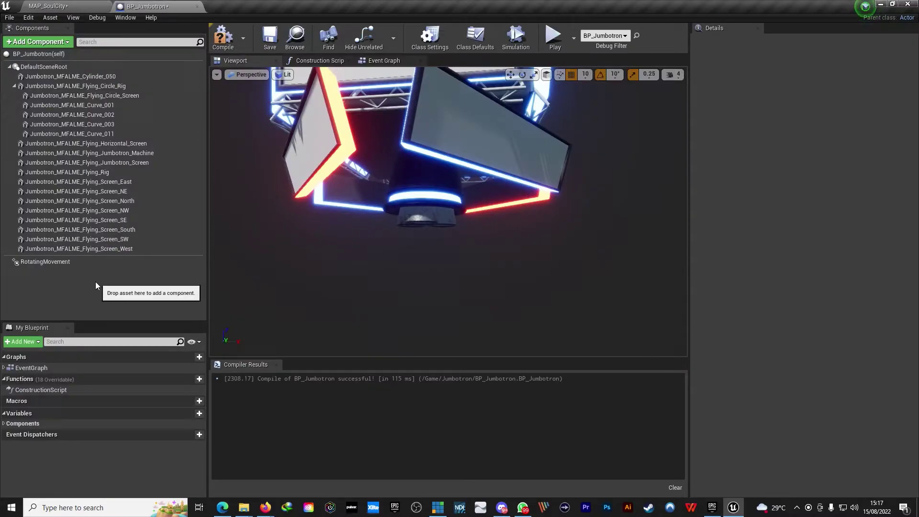
mouse_move(149, 6)
left_mouse_down()
mouse_move(324, 60)
mouse_move(316, 82)
left_mouse_up()
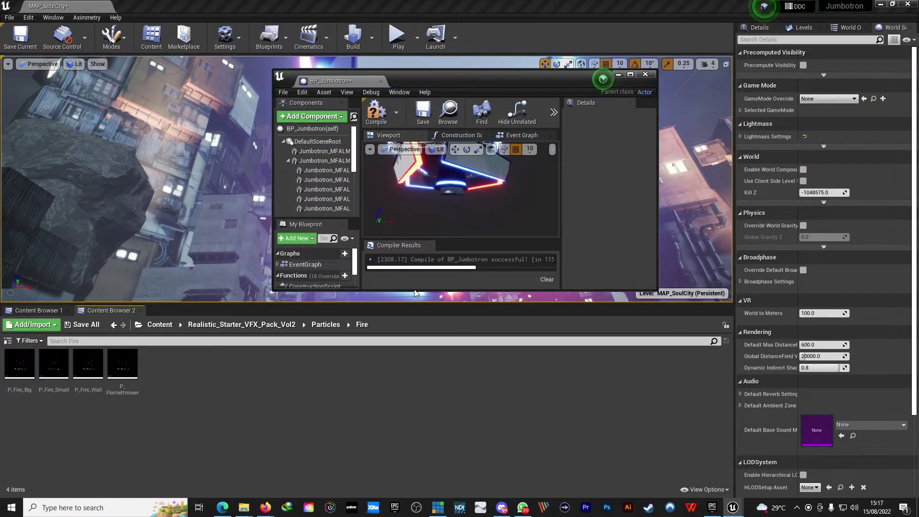
left_click_drag(415, 291, 417, 397)
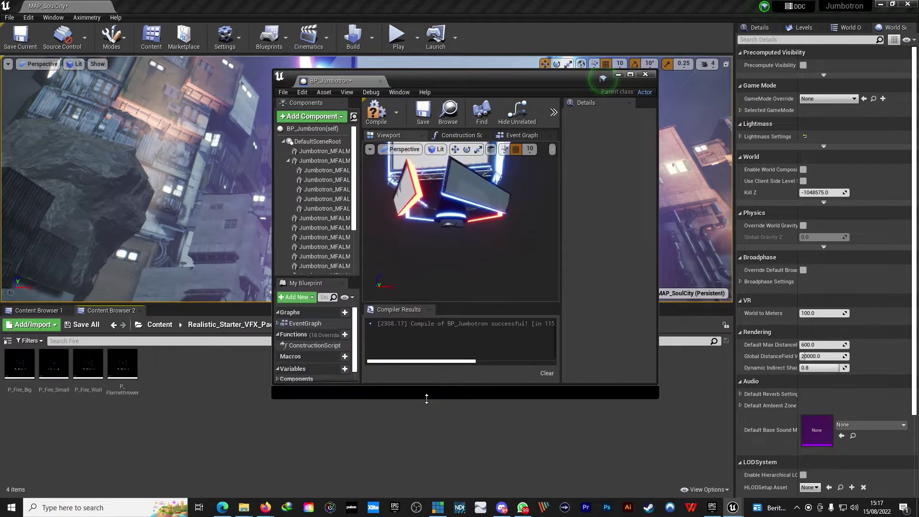
left_click_drag(122, 369, 457, 257)
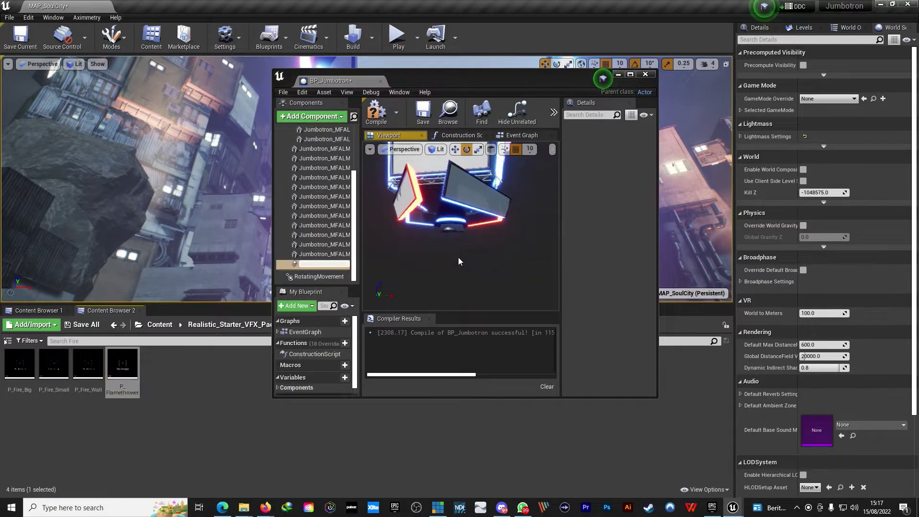
left_click(630, 75)
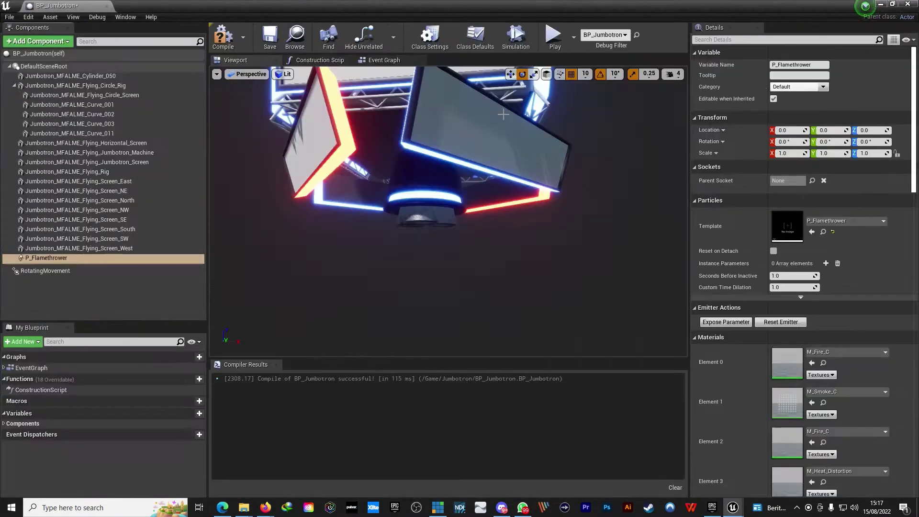
Step: Select P_Flamethrower and raise it to Z 1970 beneath the thrusters
left_click(76, 297)
double_click(51, 259)
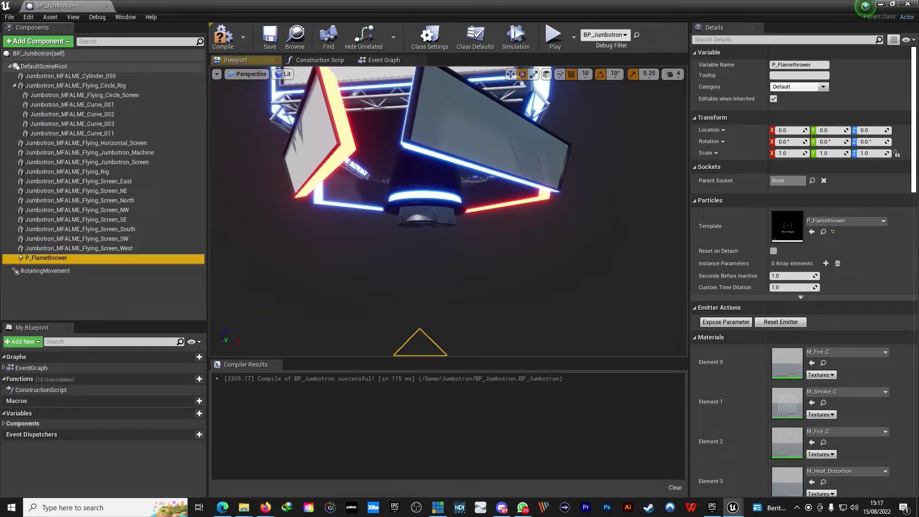
left_click_drag(431, 215, 431, 168, "alt")
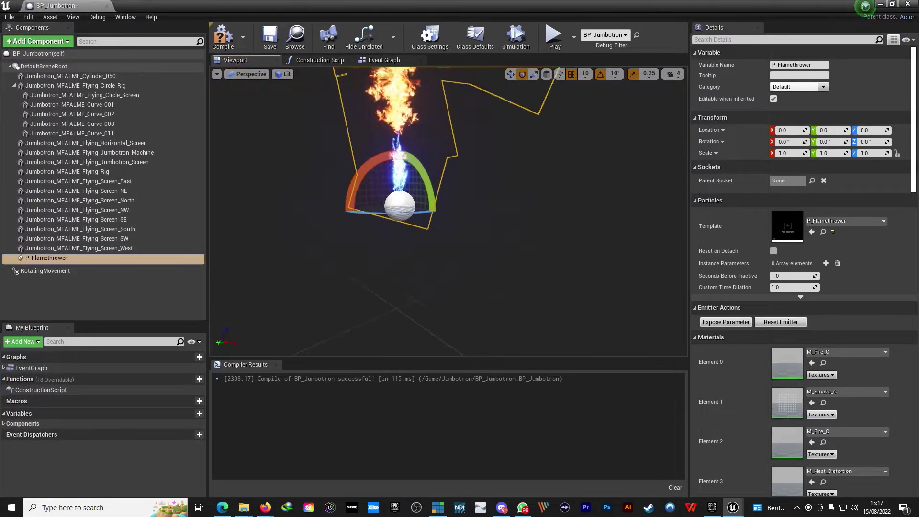
left_click_drag(374, 275, 373, 276, "alt")
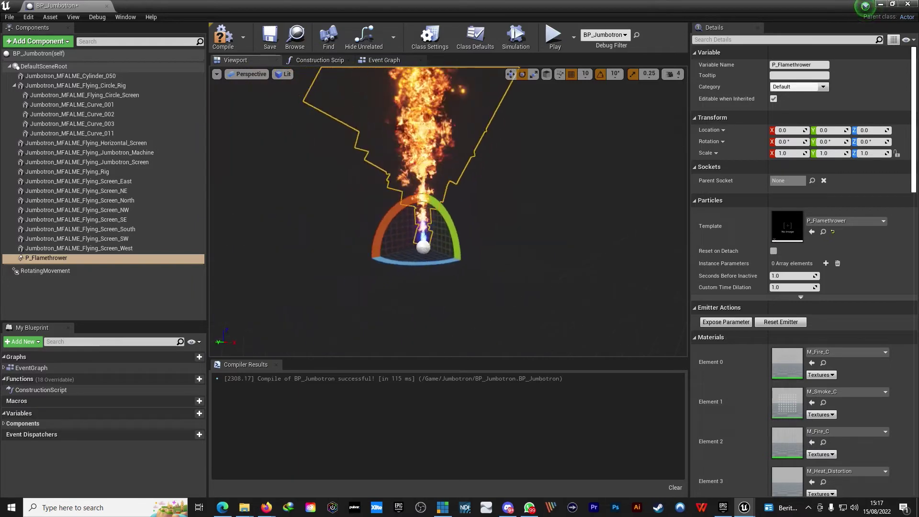
key("w")
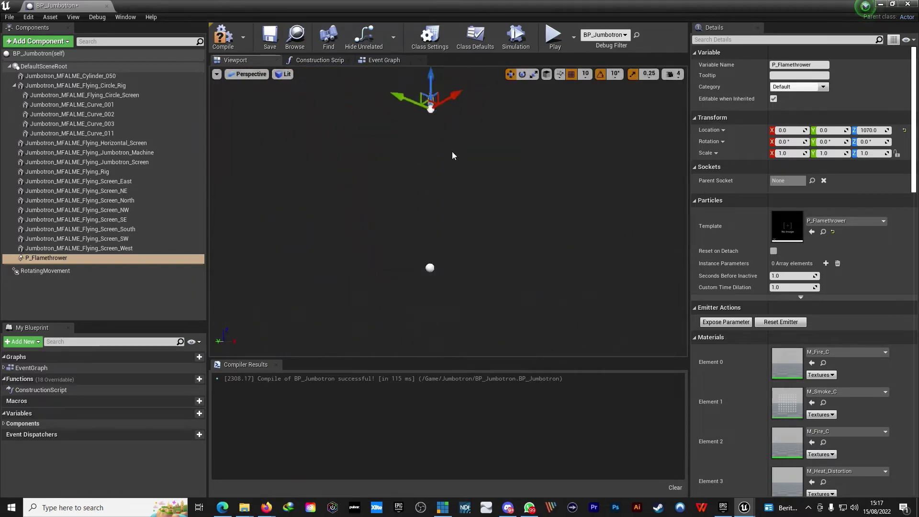
left_click_drag(453, 154, 429, 187, "alt")
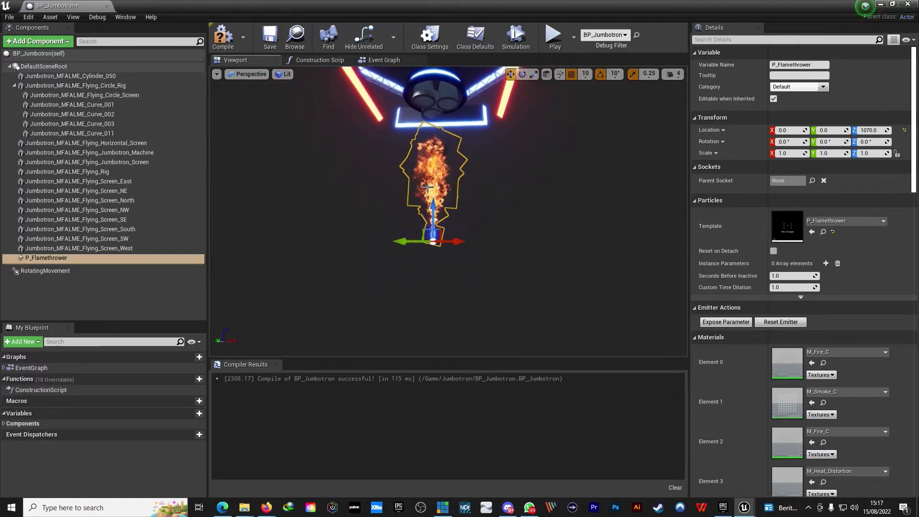
left_click_drag(436, 116, 436, 115)
Step: Rotate the flamethrower -180 on X so its flame fires downward
key("f")
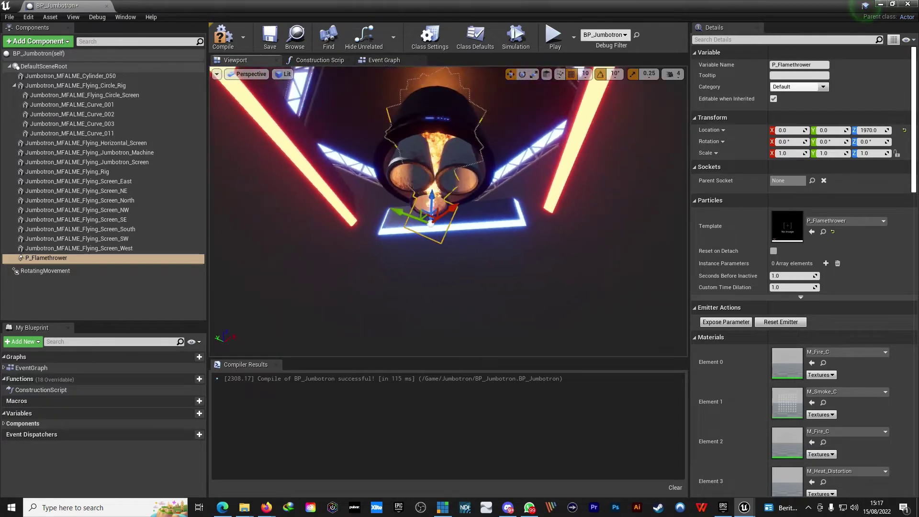
left_click_drag(430, 173, 430, 174, "alt")
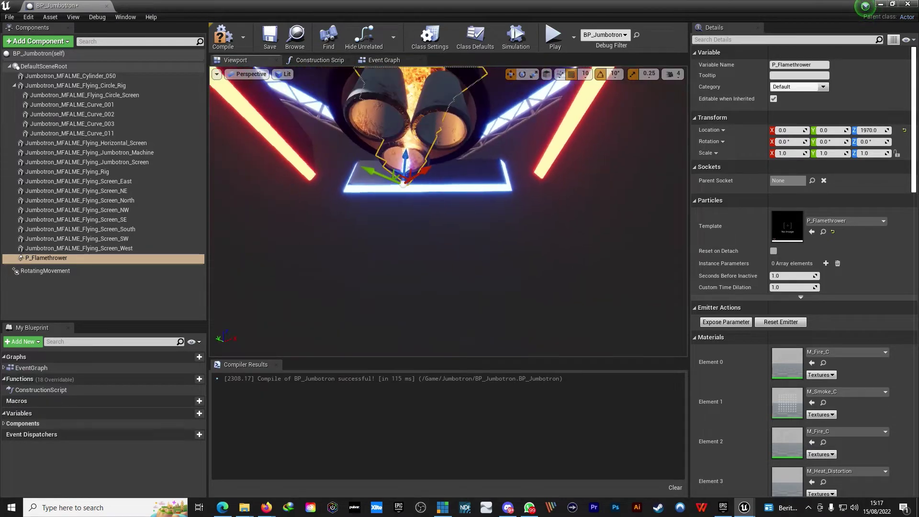
key("e")
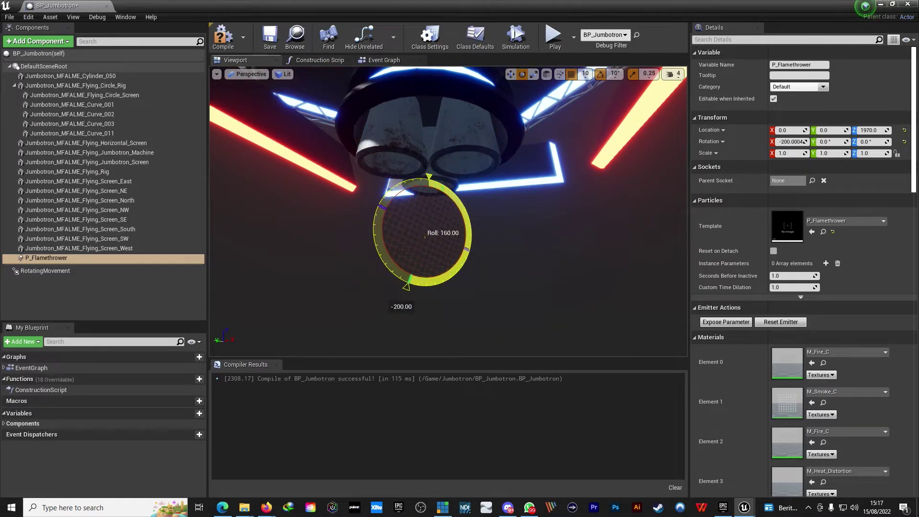
left_click_drag(426, 288, 522, 312, "alt")
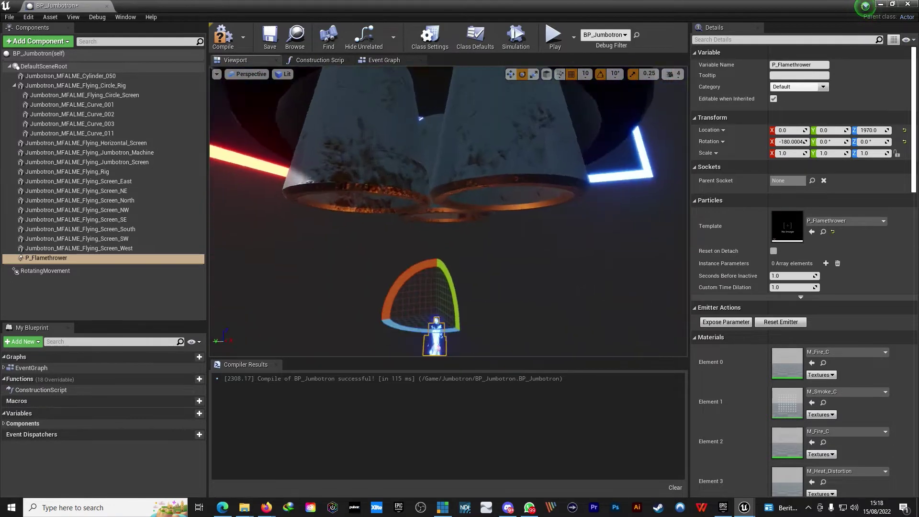
Step: Move P_Flamethrower to location 10, 110, 2160, right at a thruster nozzle's mouth
key("w")
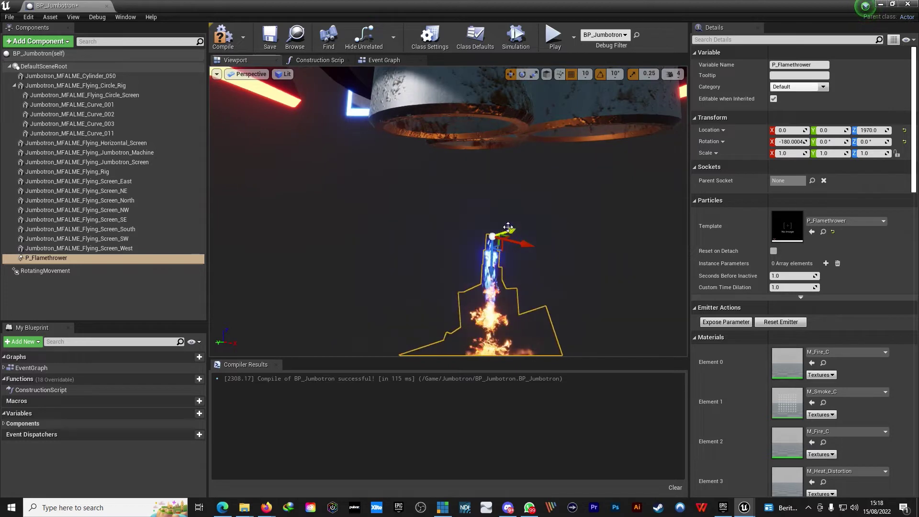
left_click_drag(508, 227, 481, 241)
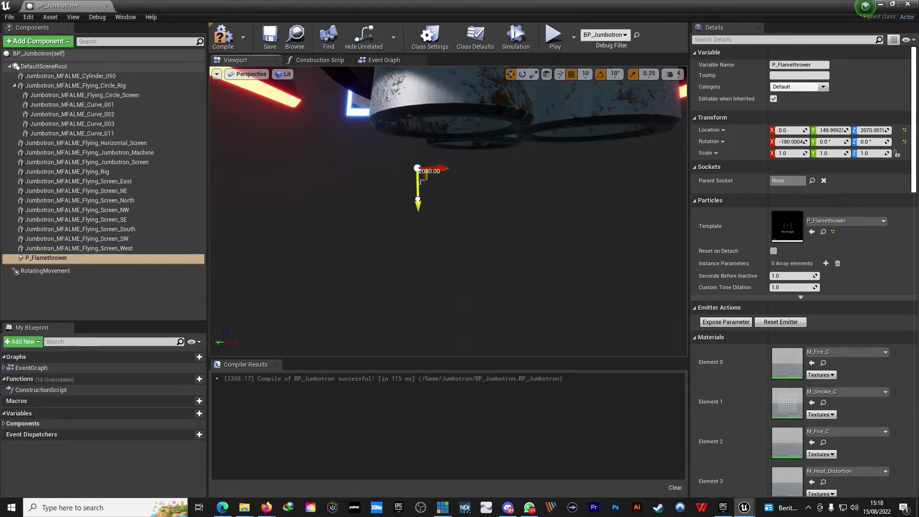
mouse_move(457, 176)
left_mouse_down("alt")
mouse_move(536, 117)
mouse_move(483, 107)
mouse_move(551, 144)
left_mouse_up("alt")
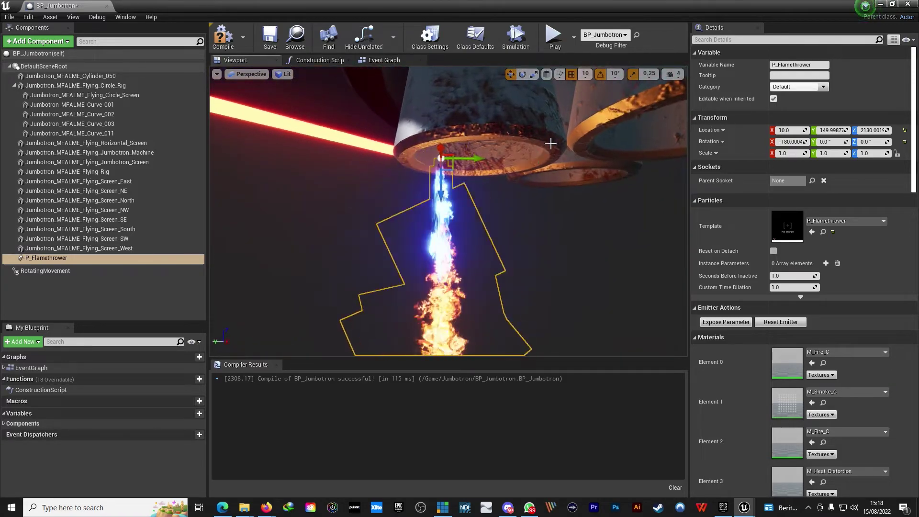
left_click_drag(485, 160, 524, 157)
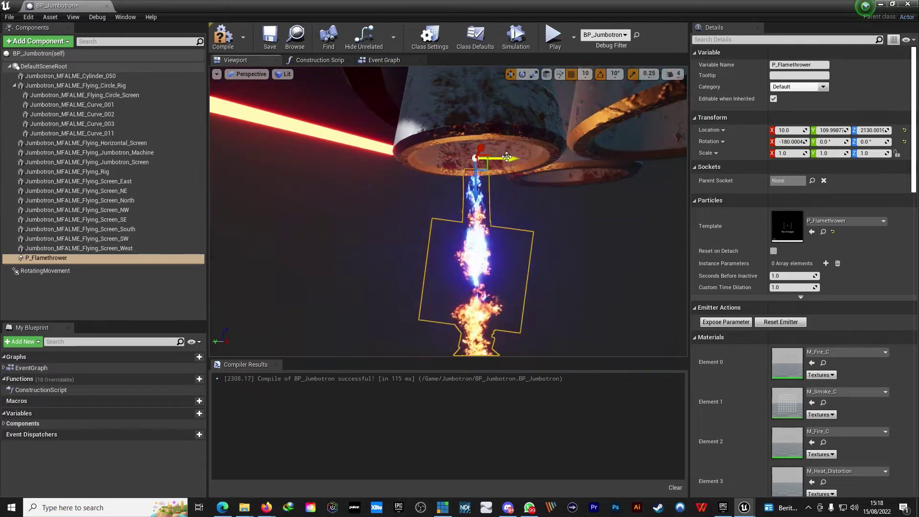
scroll(525, 157, "up", 3)
mouse_move(477, 203)
left_mouse_down()
mouse_move(477, 213)
mouse_move(519, 143)
left_mouse_up()
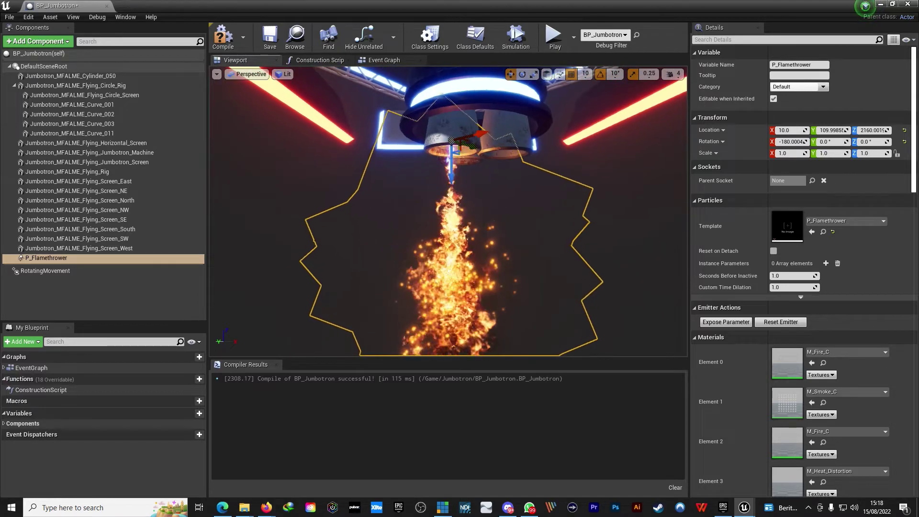
left_click_drag(518, 143, 518, 142, "alt")
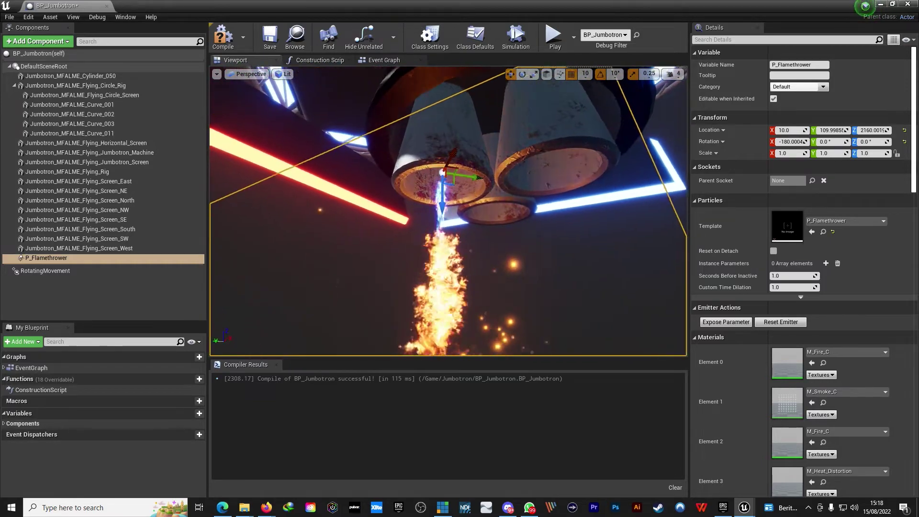
left_click_drag(452, 196, 433, 223, "alt")
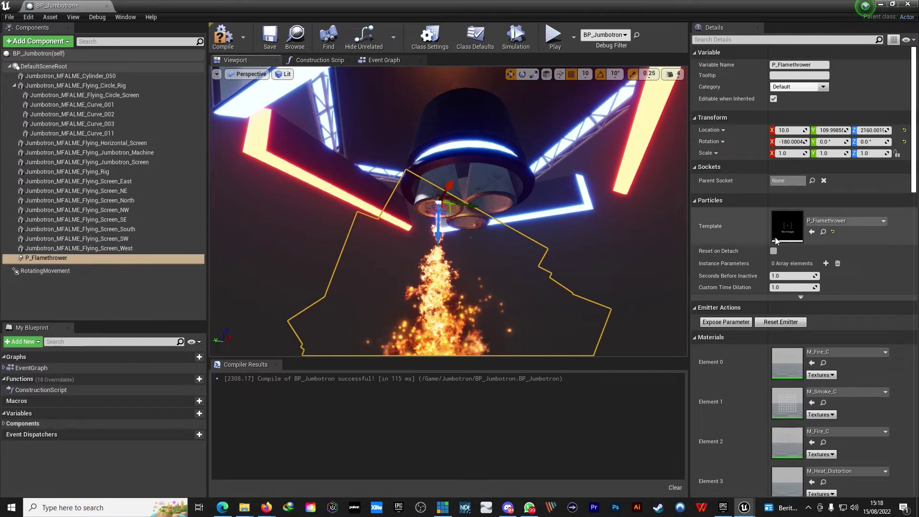
left_click(824, 233)
Step: Open P_Flamethrower in Cascade and frame the whole flame in the preview
left_click(175, 7)
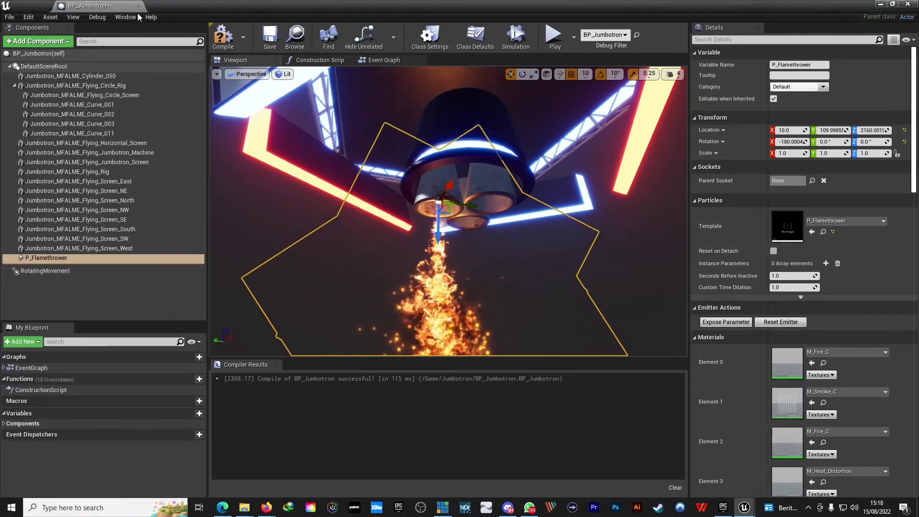
left_click(71, 6)
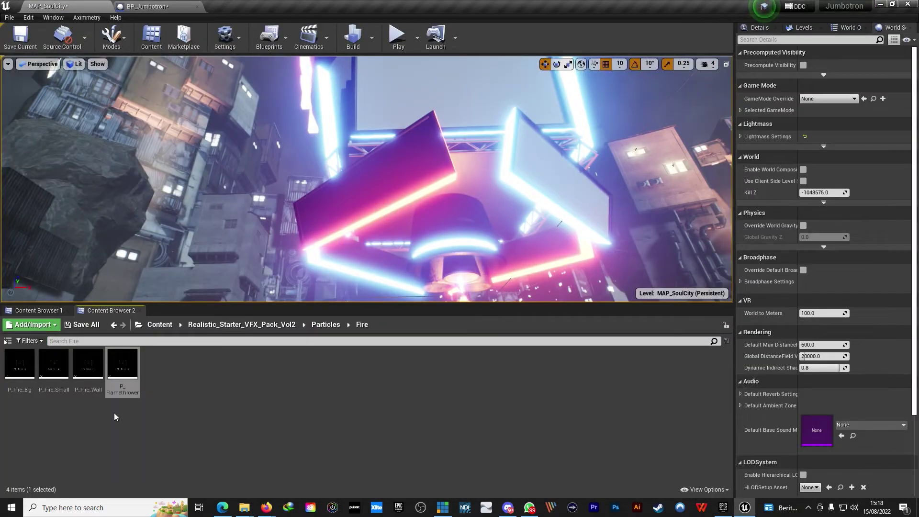
mouse_move(123, 365)
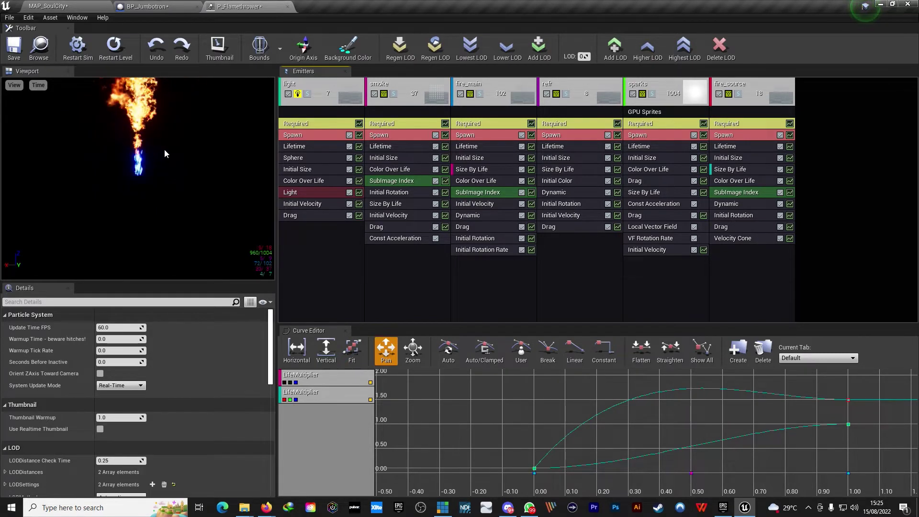
left_click_drag(136, 178, 137, 216)
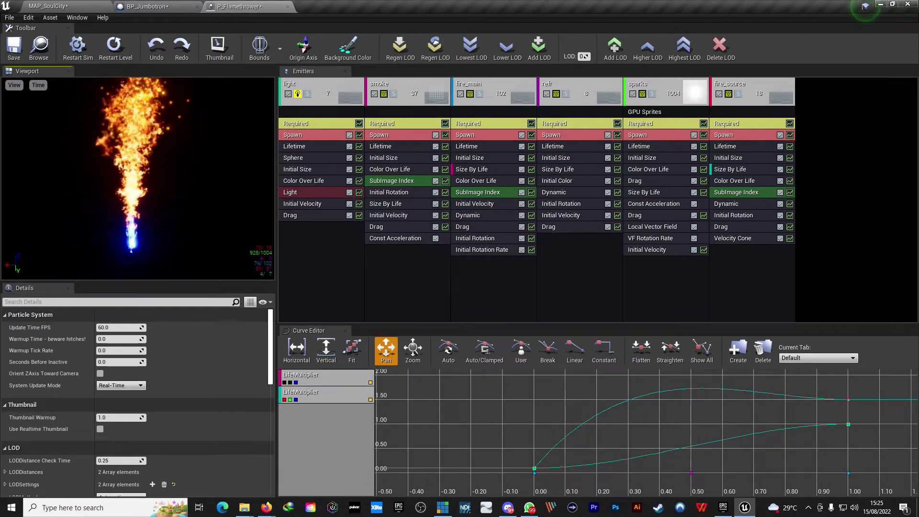
left_click_drag(155, 153, 166, 153)
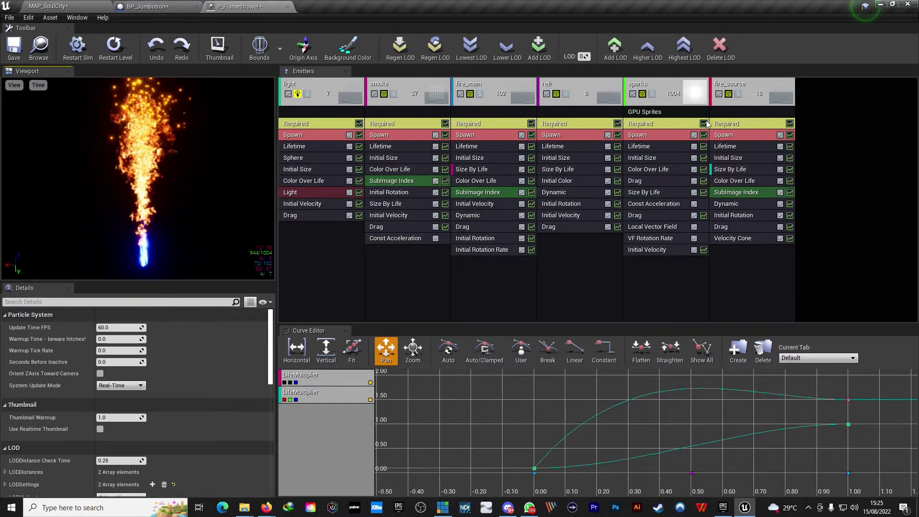
Step: Disable the smoke, fire_main and sparks emitters, then check the blue flame in BP_Jumbotron
left_click(375, 94)
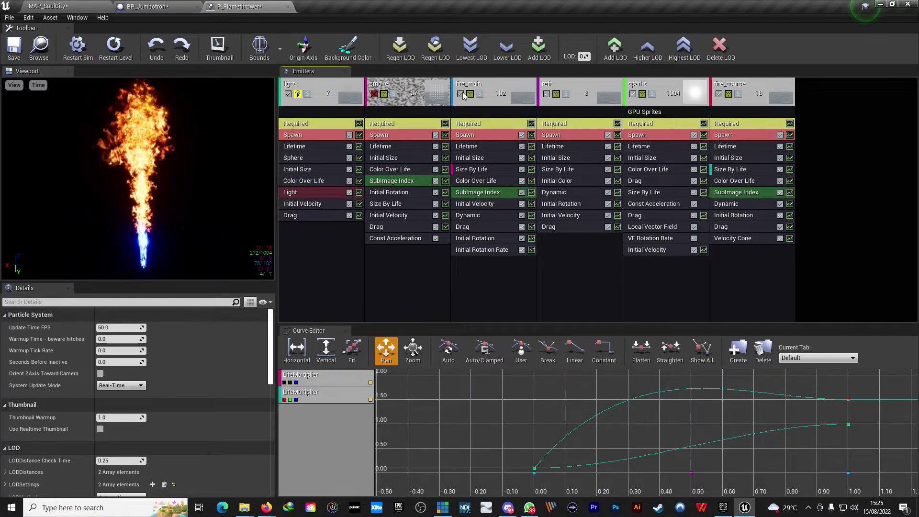
left_click(462, 95)
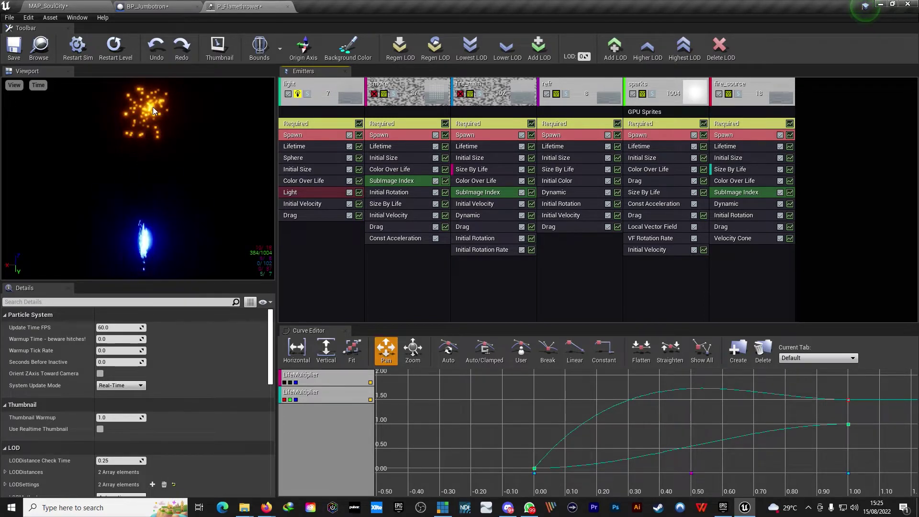
left_click(633, 94)
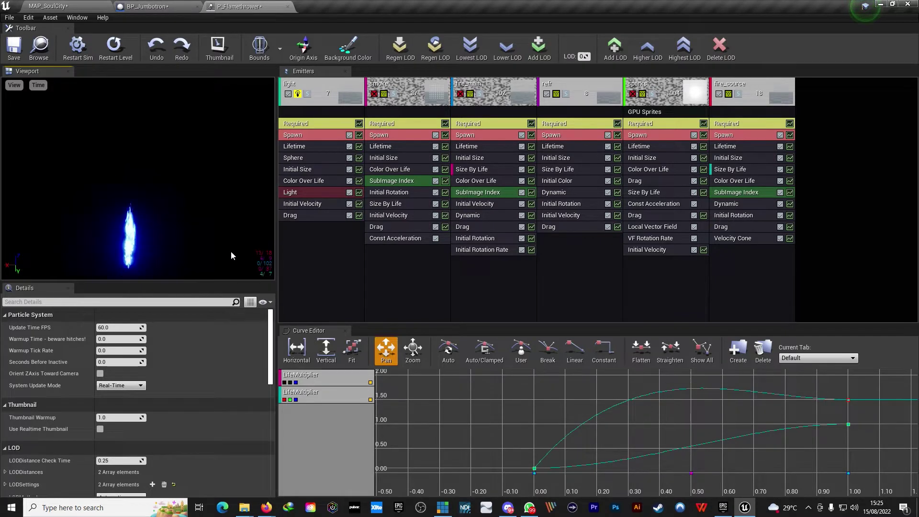
left_click(143, 6)
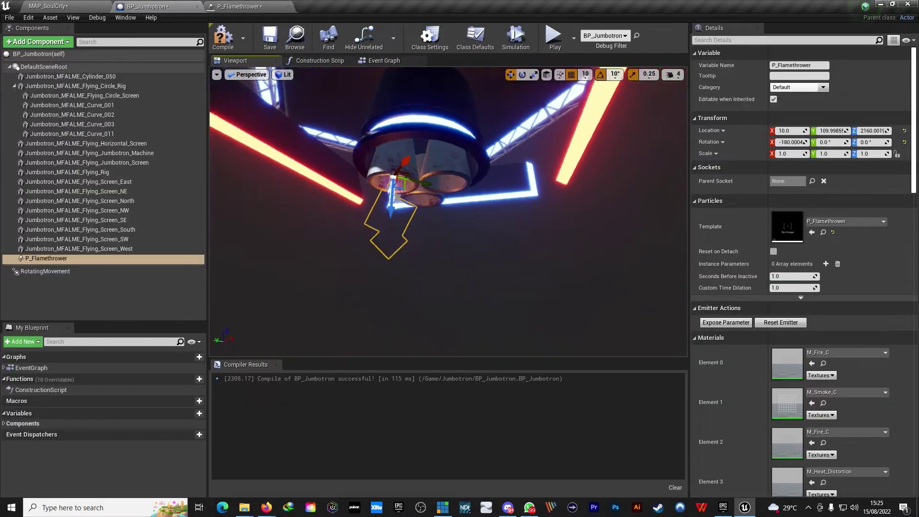
scroll(448, 211, "up", 5)
scroll(441, 190, "down", 5)
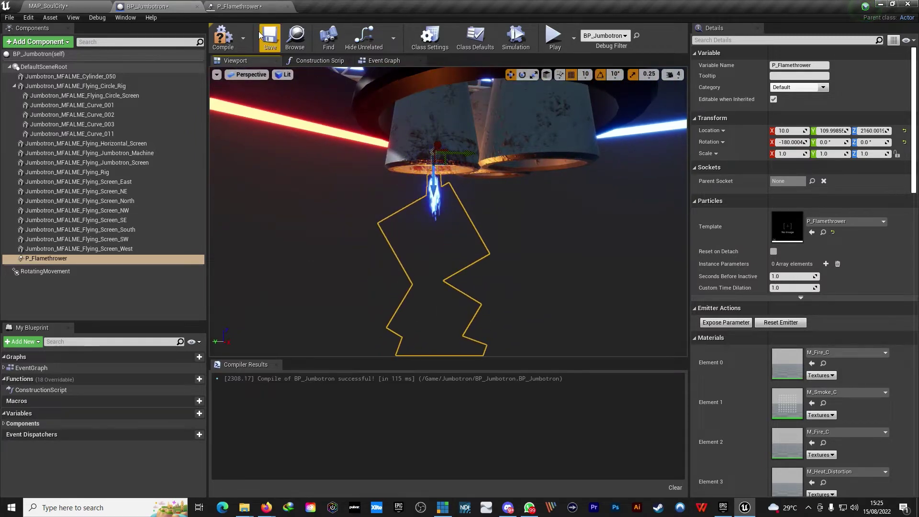
Step: Select fire_source's Initial Size module and expand its Start Size Min and Max components
left_click(250, 8)
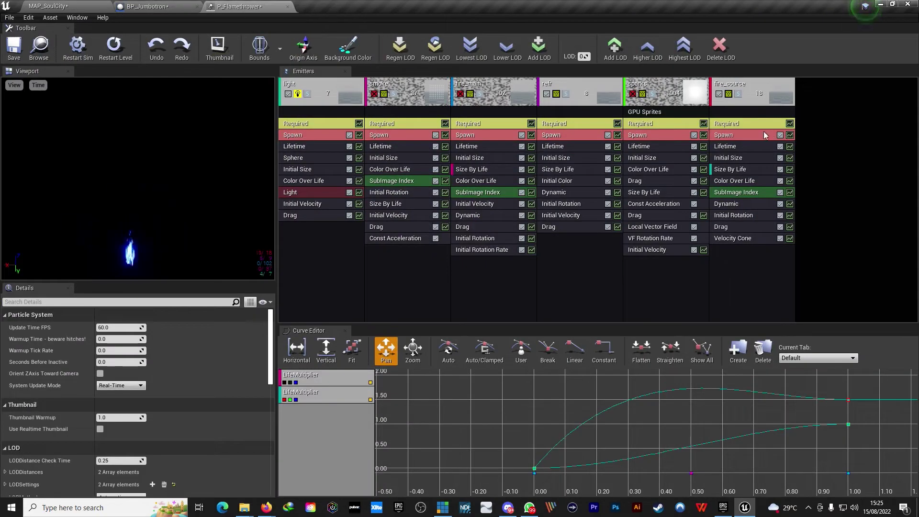
left_click(750, 157)
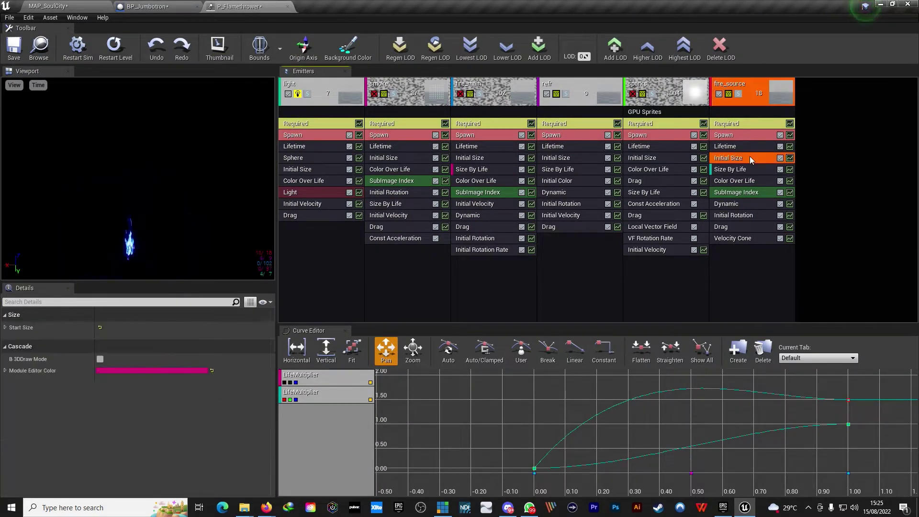
left_click(6, 328)
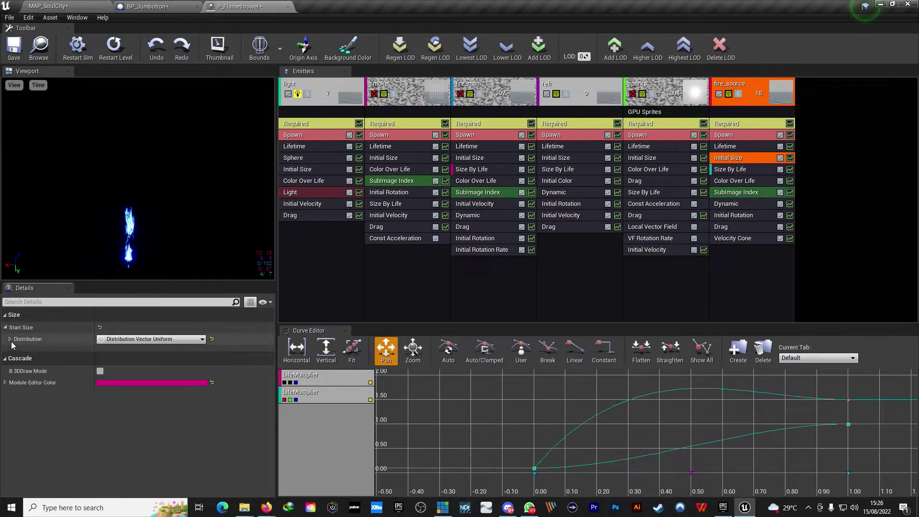
left_click(10, 339)
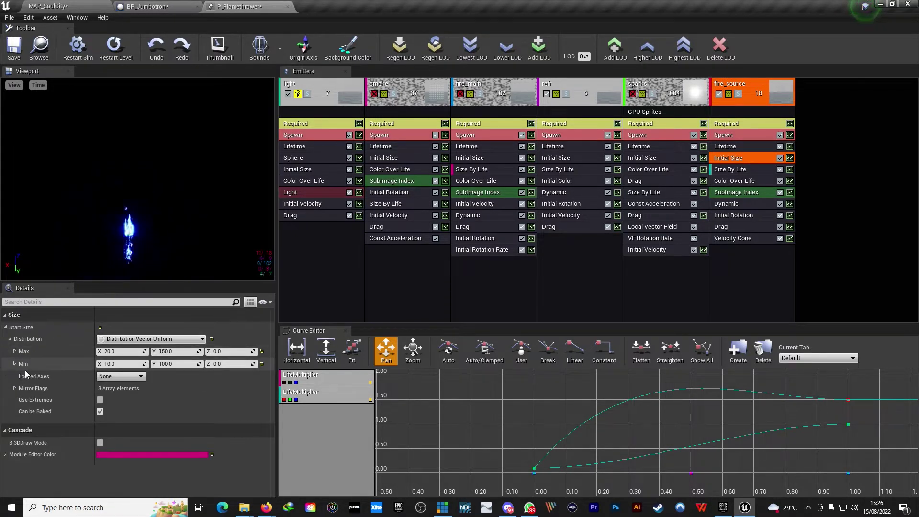
left_click(14, 364)
left_click(15, 352)
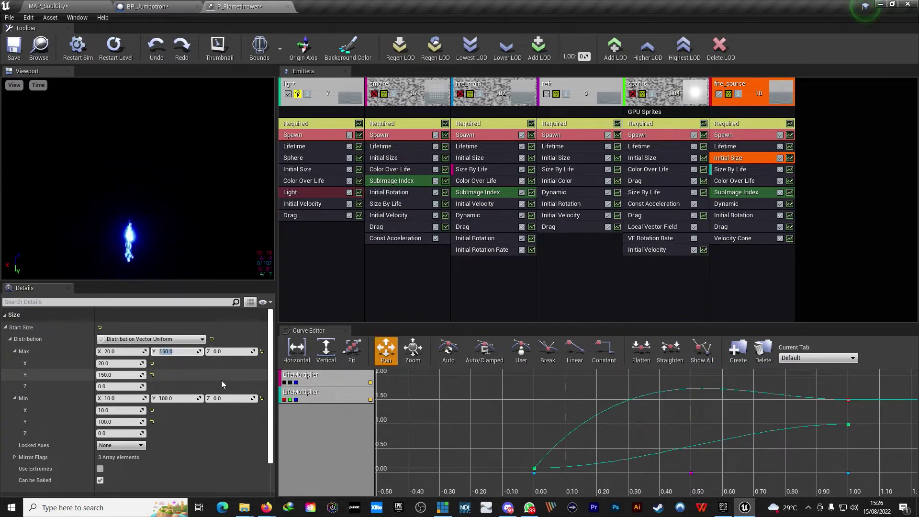
Step: Set fire_source's Start Size Max to X 100 and Y 600
type("300")
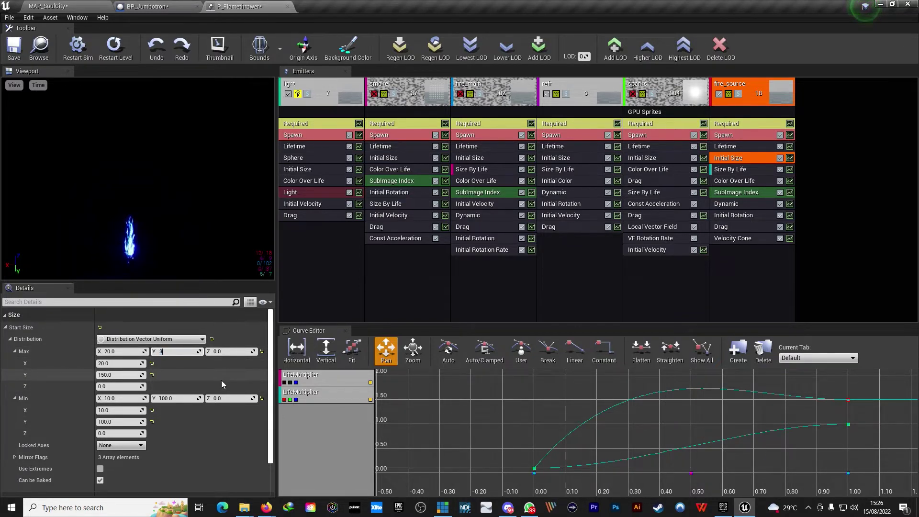
key("Return")
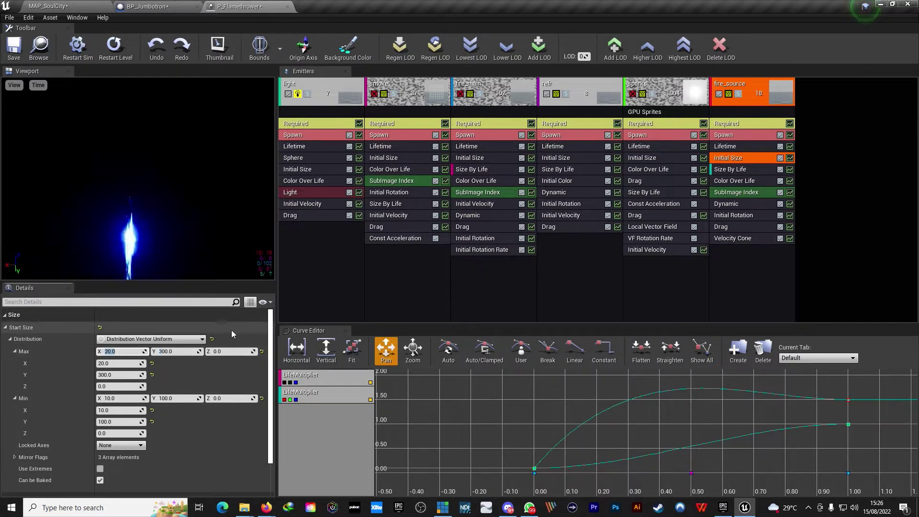
type("150")
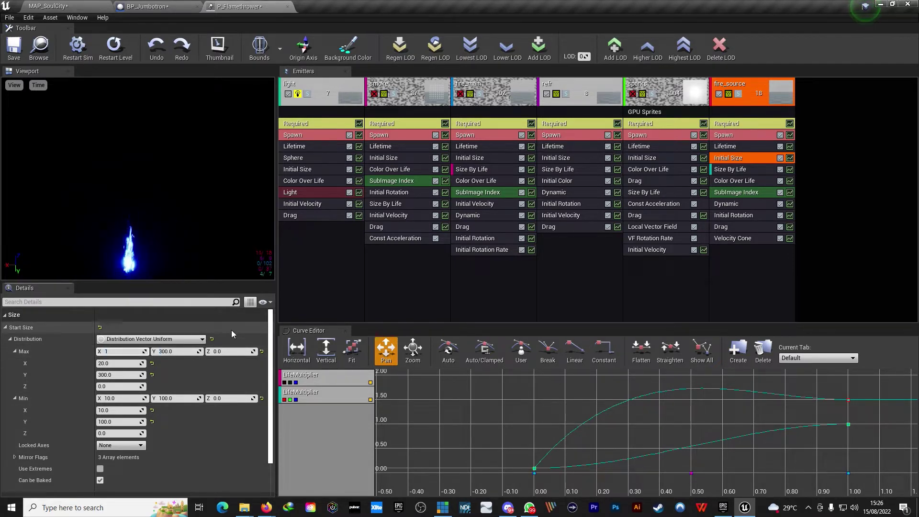
key("Return")
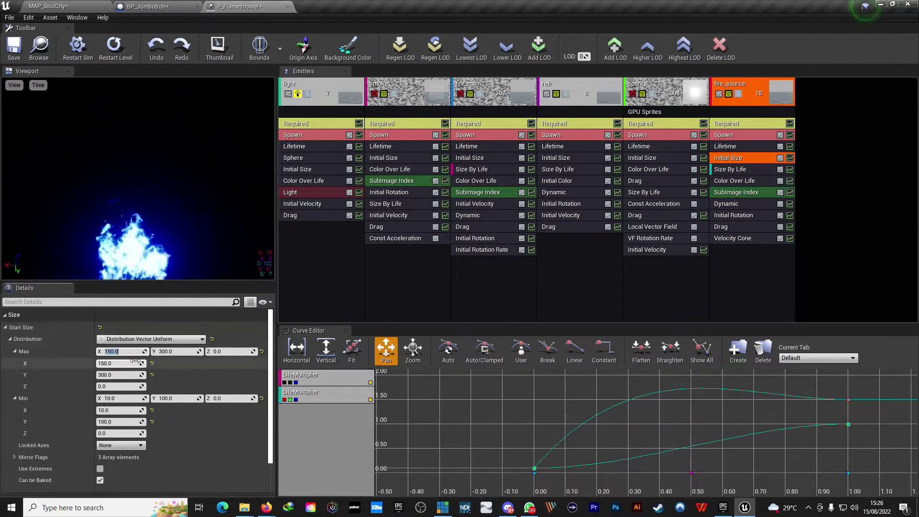
type("1")
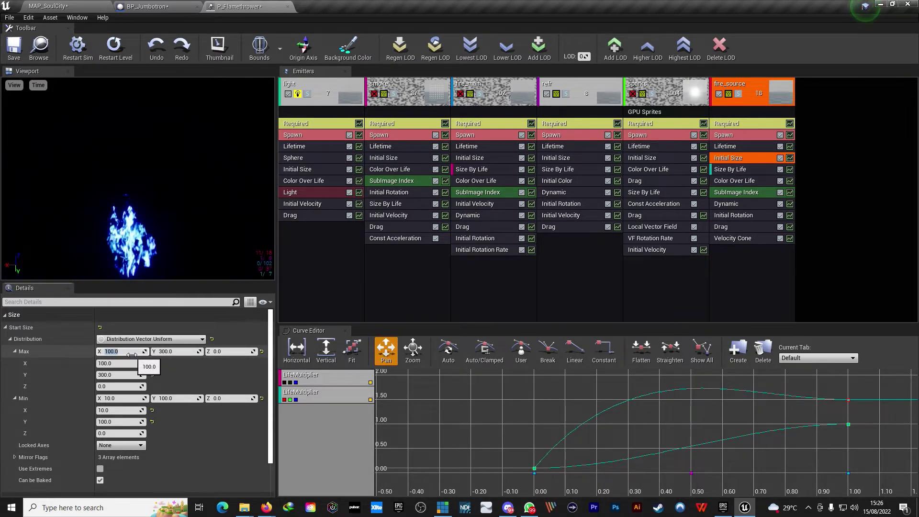
key("Tab")
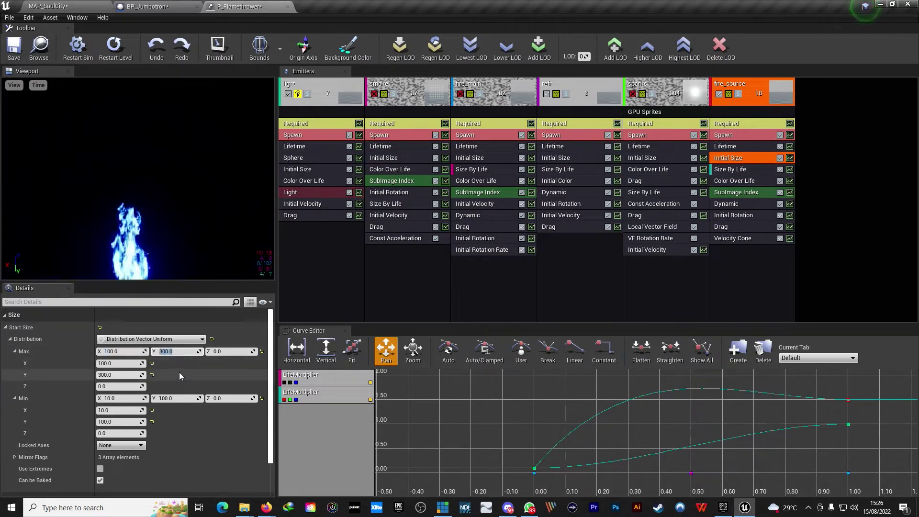
type("600")
key("Return")
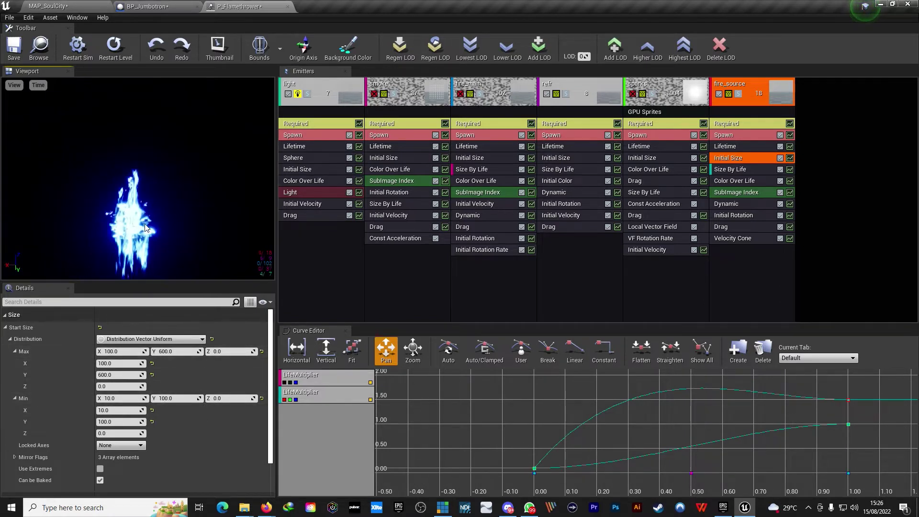
Step: Set fire_source's Start Size Min to Y 450 and X 90
left_click(175, 398)
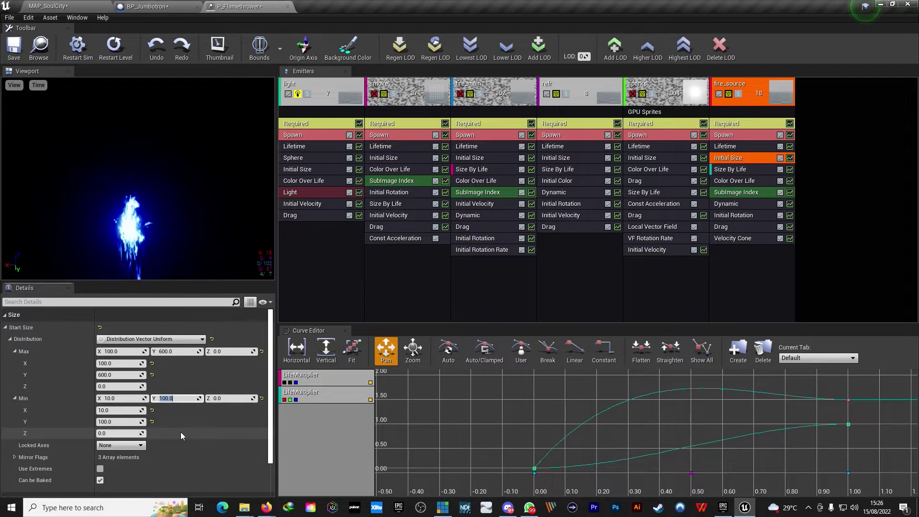
type("450")
key("Return")
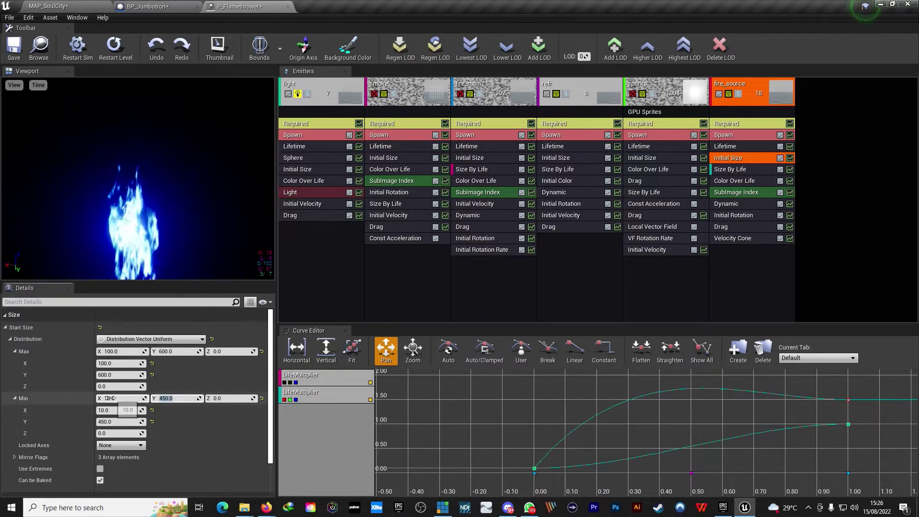
left_click(110, 398)
type("1")
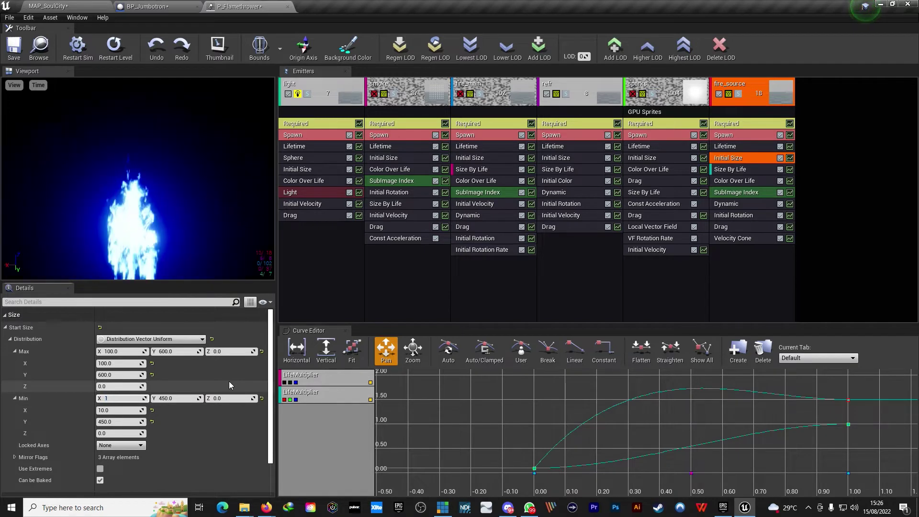
key("BackSpace")
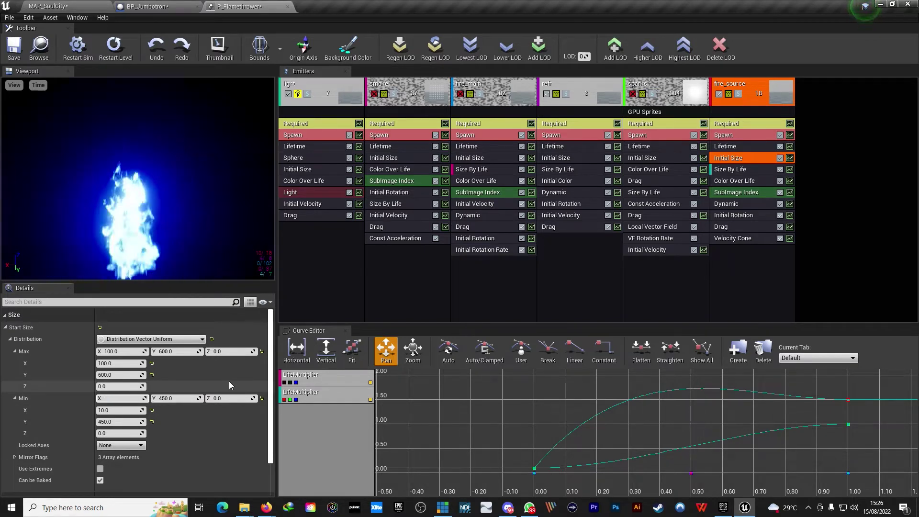
type("90")
key("Return")
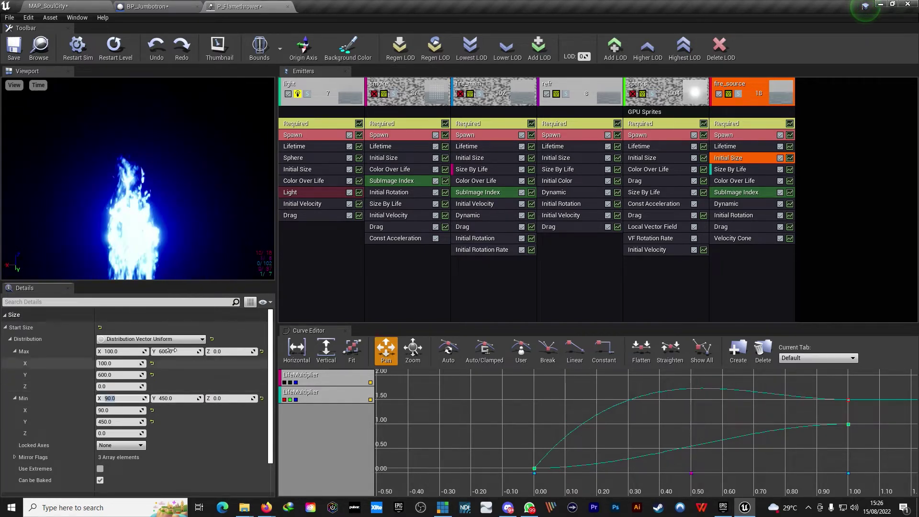
left_click(163, 261)
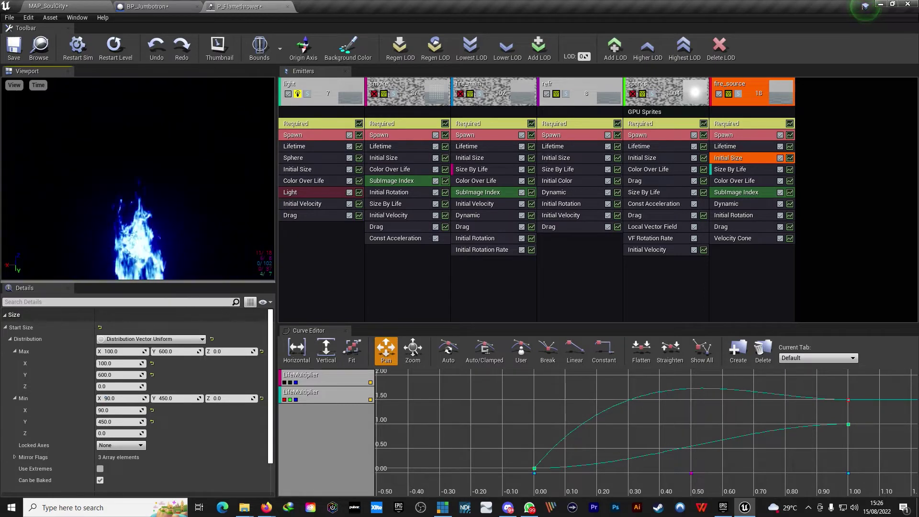
left_click(147, 7)
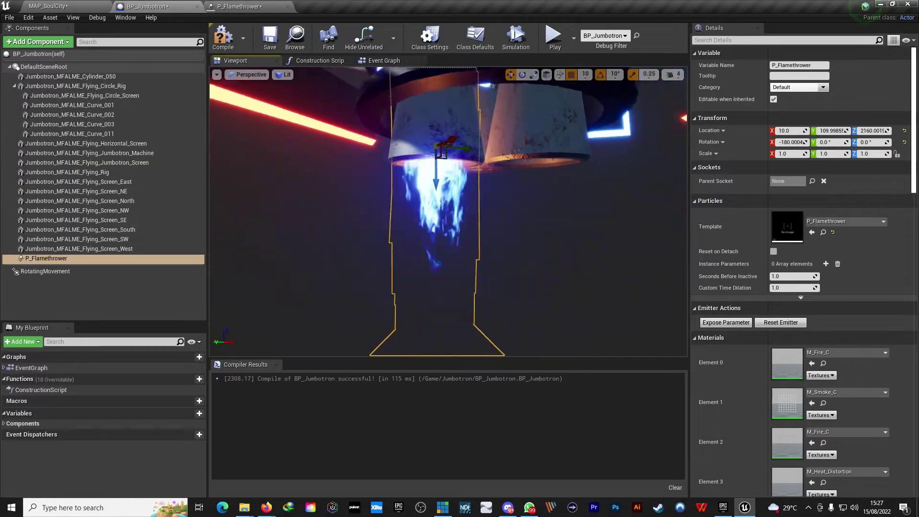
mouse_move(449, 211)
left_mouse_down("alt")
mouse_move(470, 210)
mouse_move(425, 109)
left_mouse_up("alt")
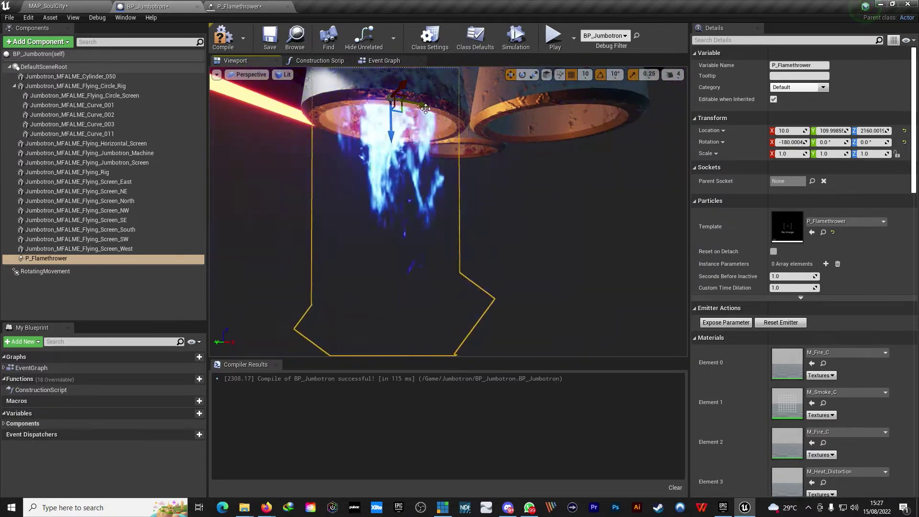
mouse_move(426, 109)
left_mouse_down("alt")
mouse_move(426, 91)
mouse_move(398, 144)
mouse_move(398, 159)
mouse_move(409, 158)
left_mouse_up("alt")
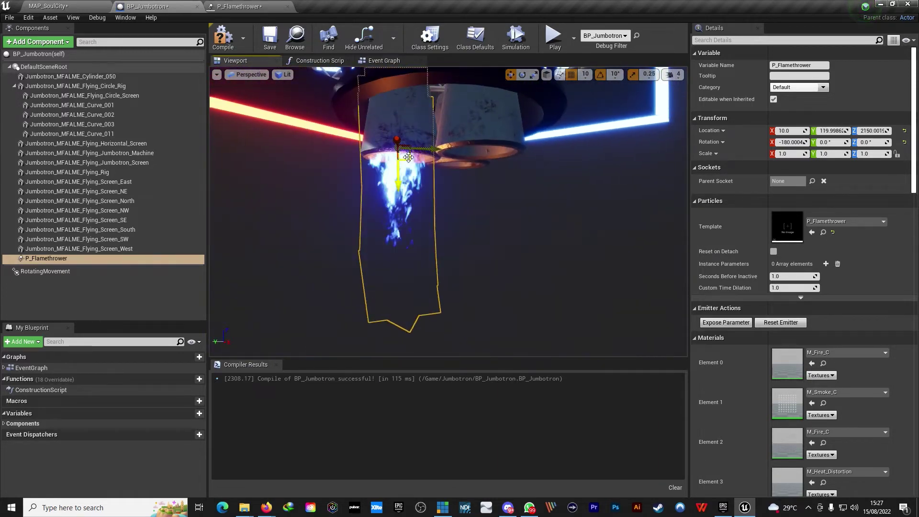
left_click(254, 6)
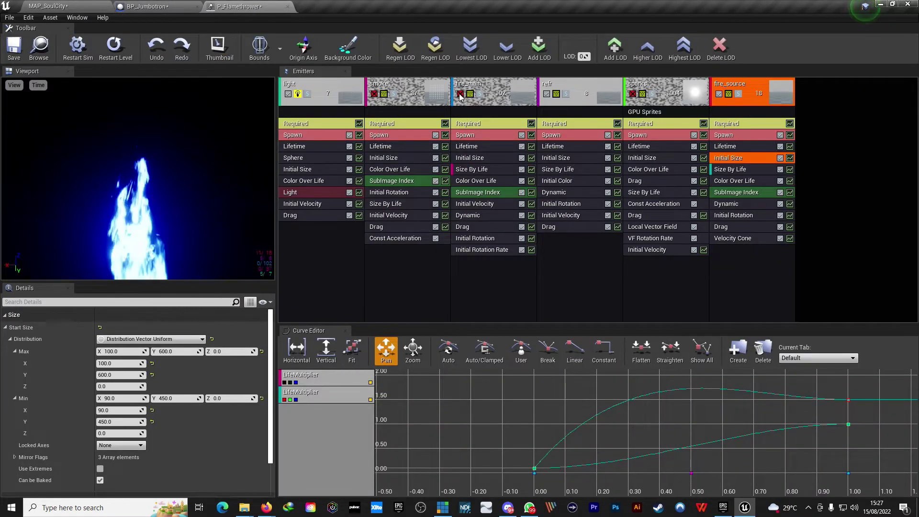
Step: Re-enable the fire_main emitter and select the sparks emitter's Initial Size module
left_click(460, 94)
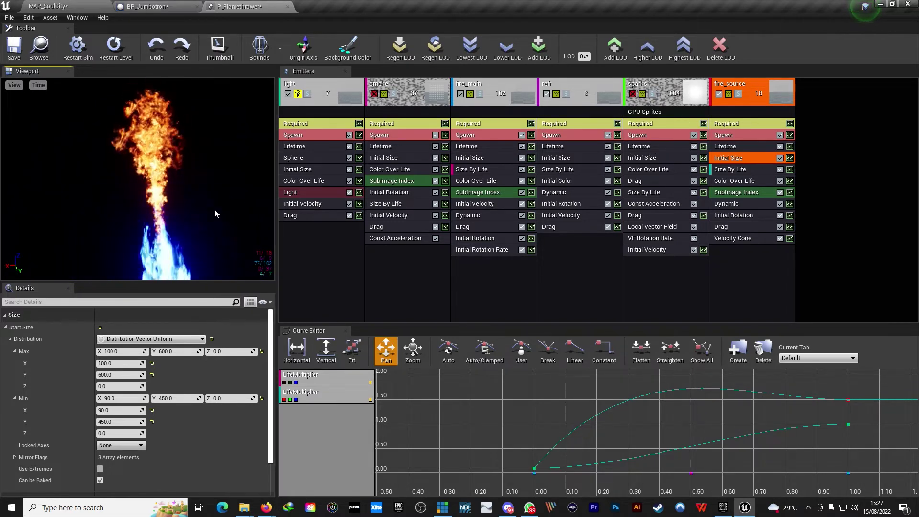
left_click(657, 157)
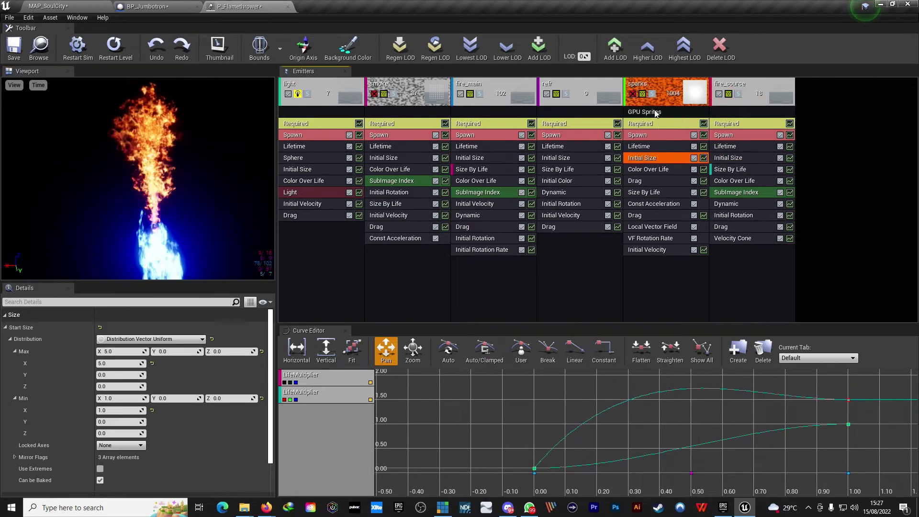
Step: Select fire_main's Initial Size and set Start Size Max X 200, Min X 100
left_click(508, 93)
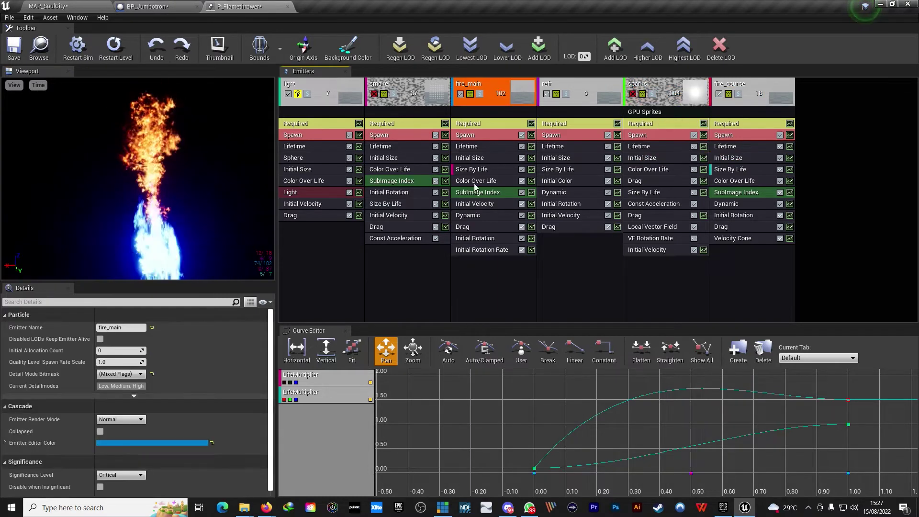
left_click(489, 157)
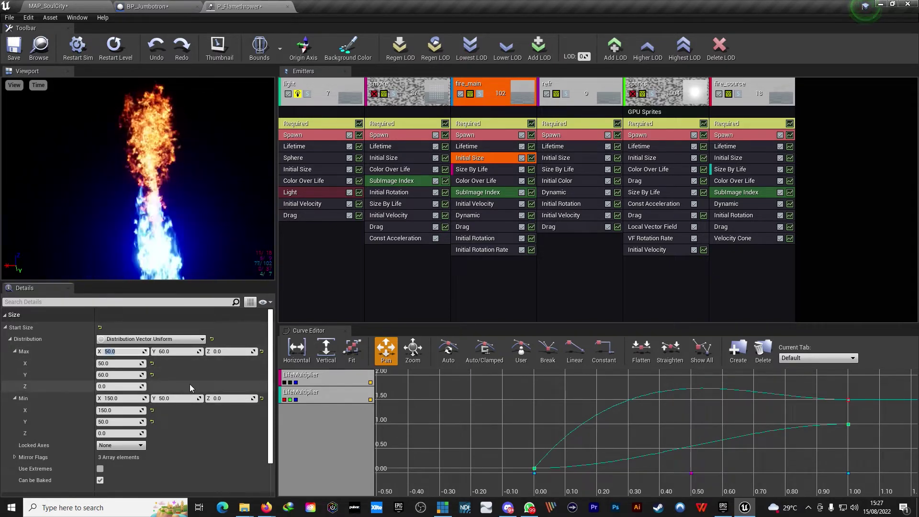
type("200")
key("Return")
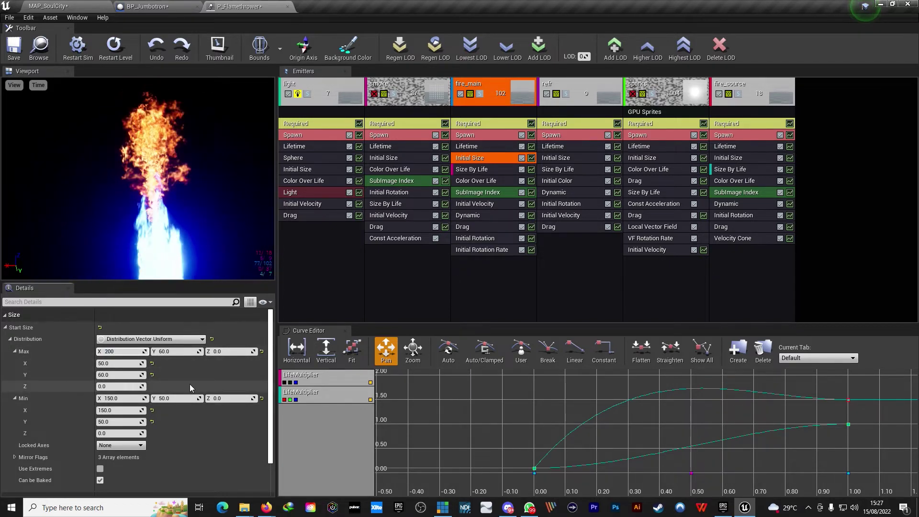
left_click(115, 399)
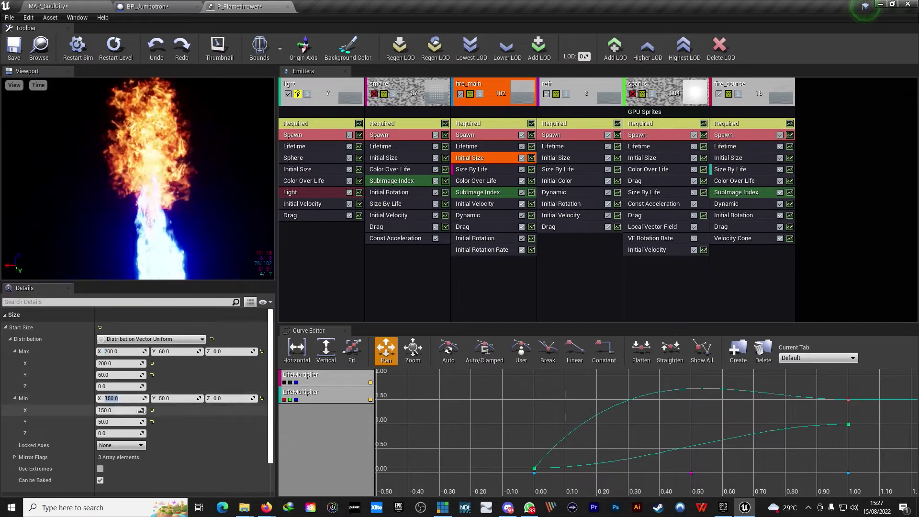
type("100")
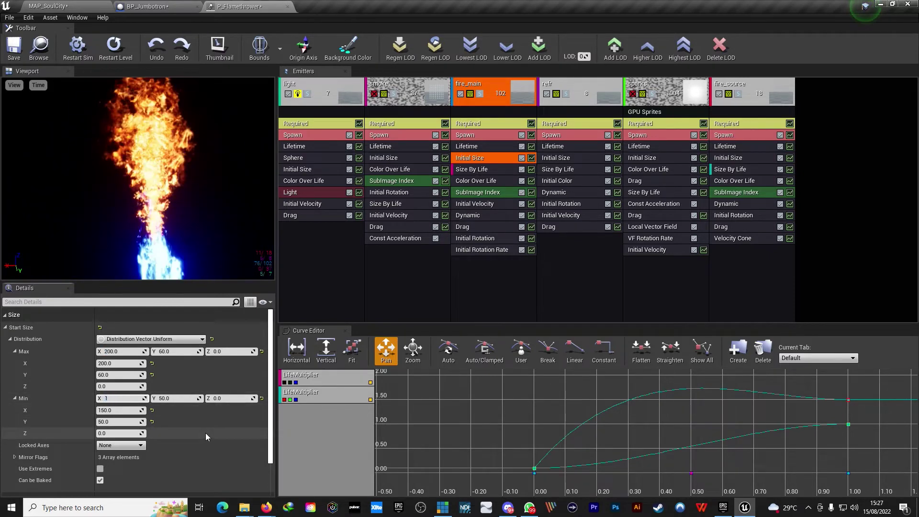
key("Return")
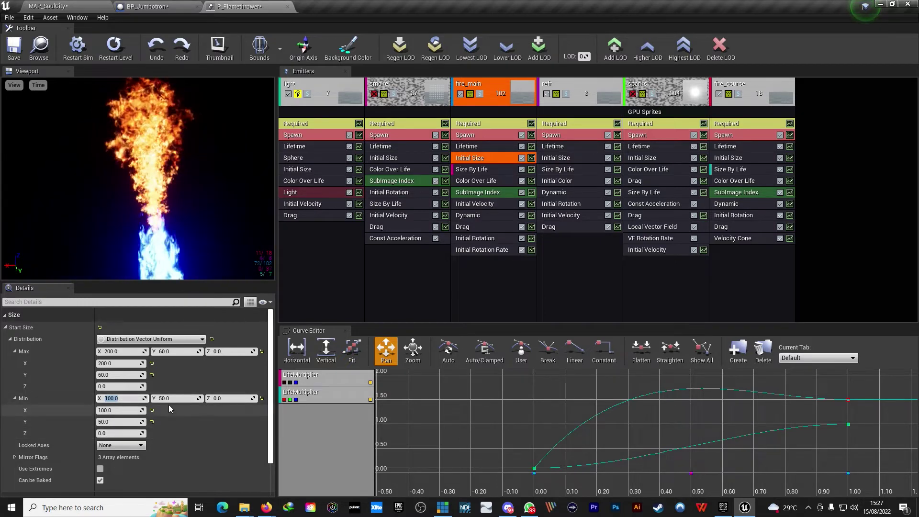
Step: Set fire_main's Start Size Max Y to 30 and Min Y to 20
left_click(164, 351)
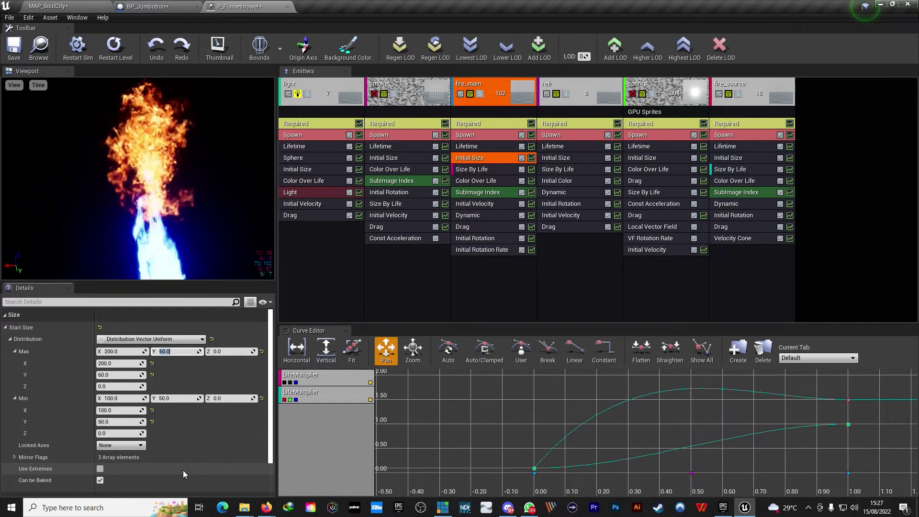
type("30")
left_click(164, 398)
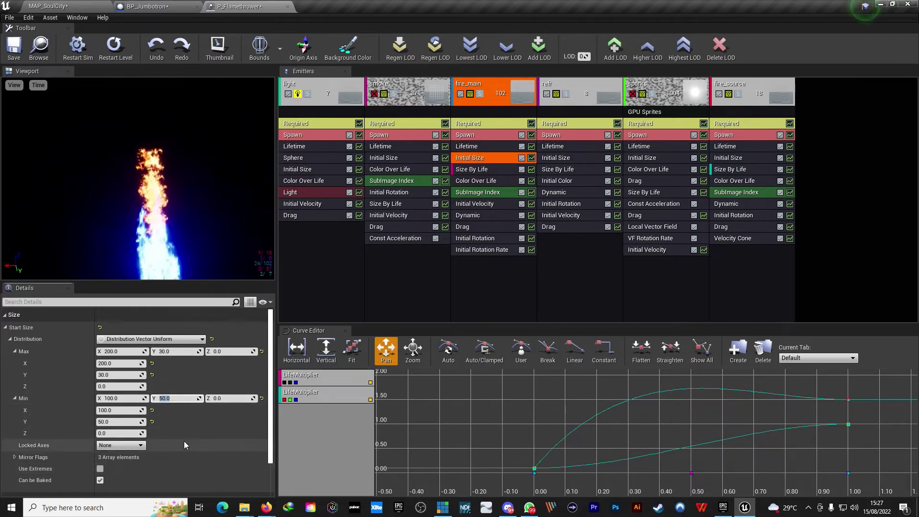
type("20")
key("Return")
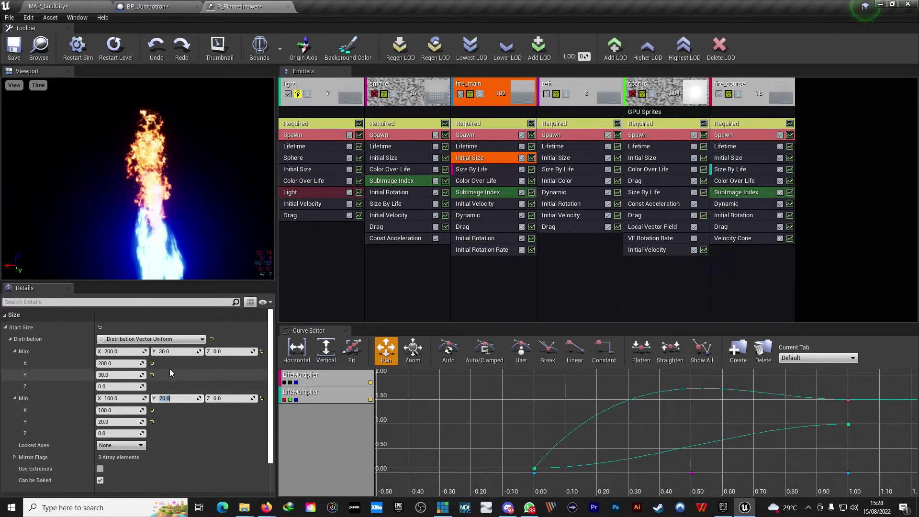
mouse_move(141, 187)
left_mouse_down()
mouse_move(172, 189)
mouse_move(139, 119)
left_mouse_up()
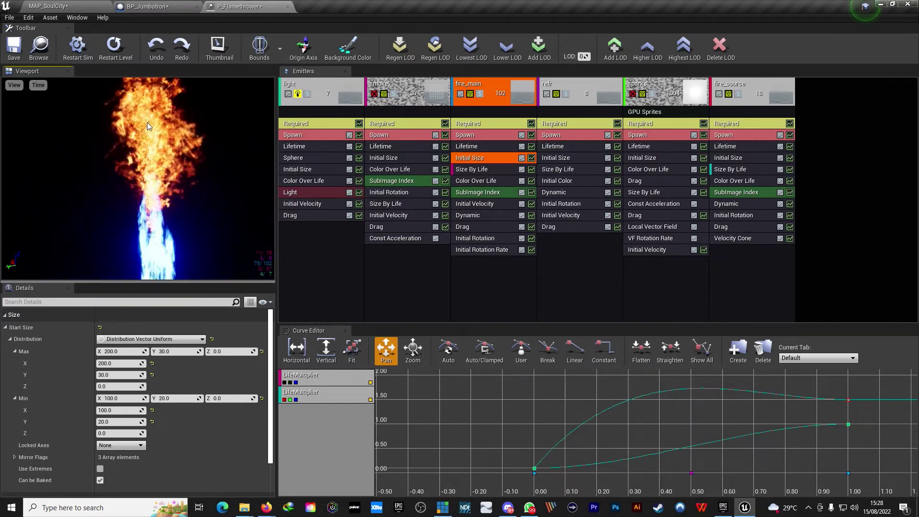
left_click_drag(148, 122, 153, 162)
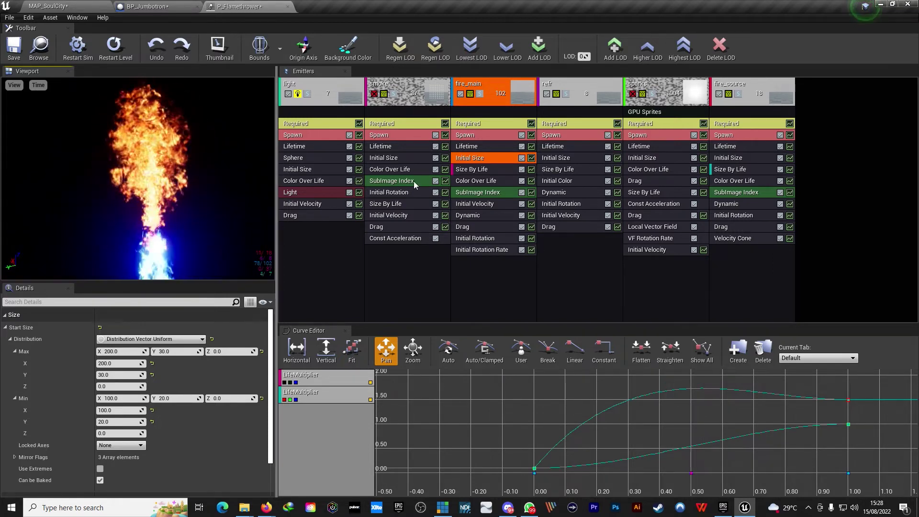
Step: Set fire_main's Start Velocity Z to Min 300, Max 600 and preview it in BP_Jumbotron
left_click(490, 204)
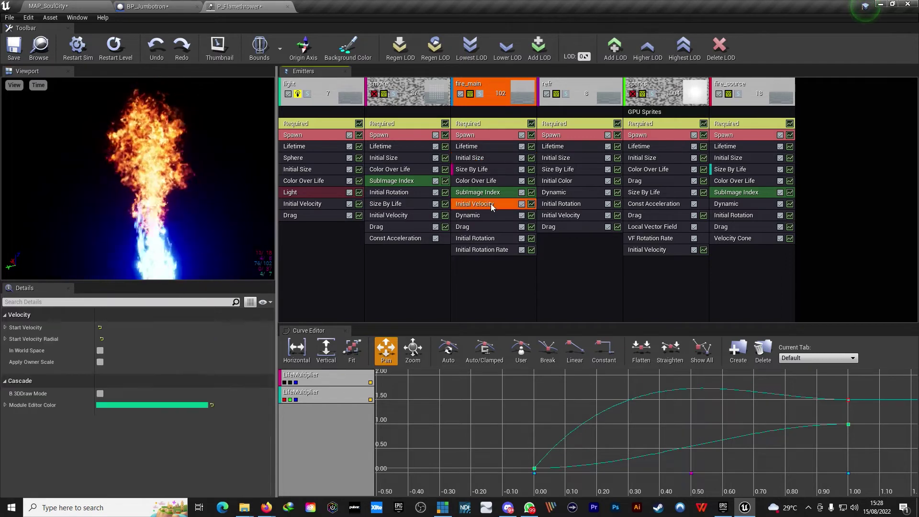
left_click(5, 327)
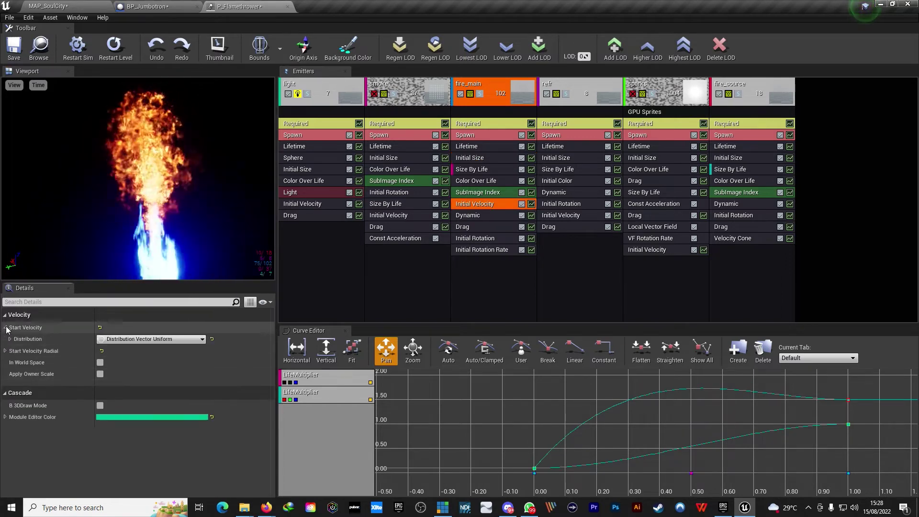
left_click(9, 338)
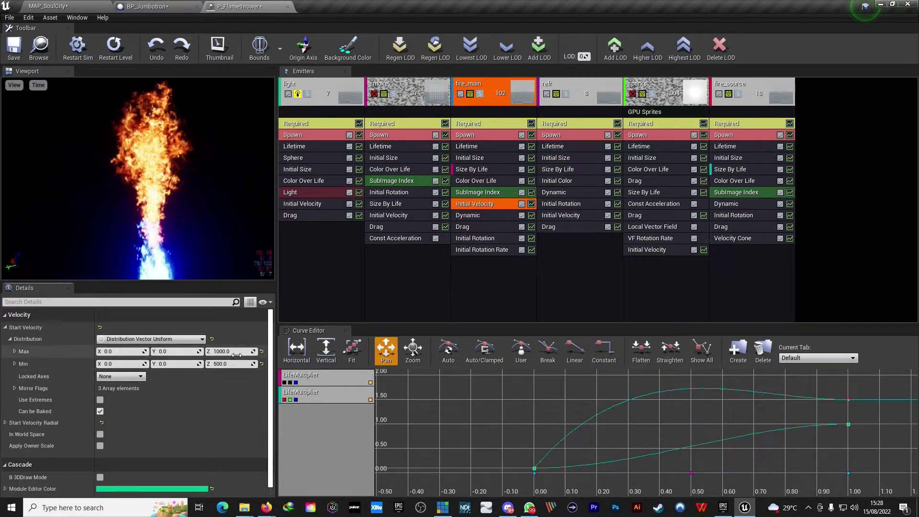
left_click(219, 364)
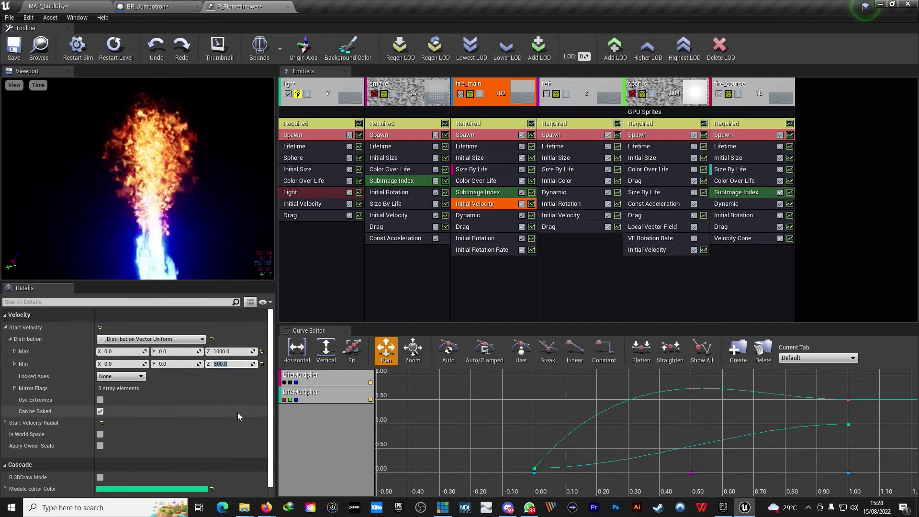
type("300")
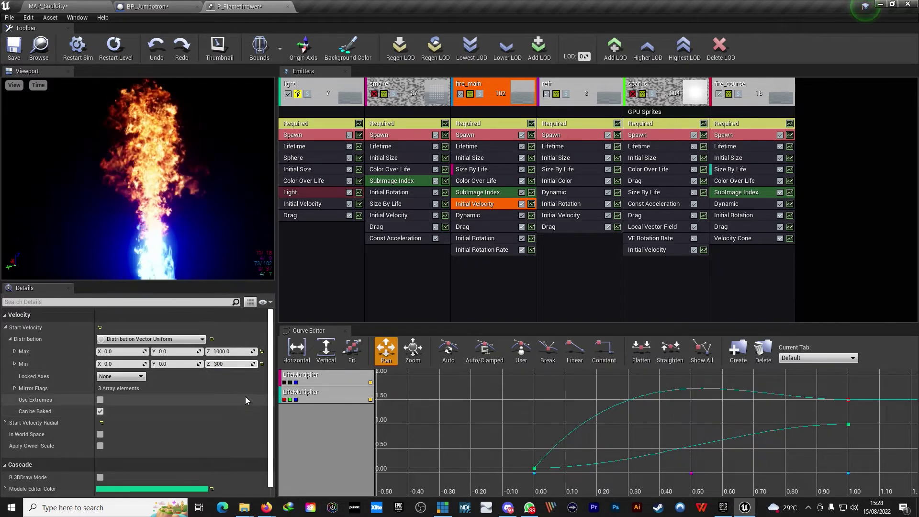
left_click(221, 352)
type("600")
key("Return")
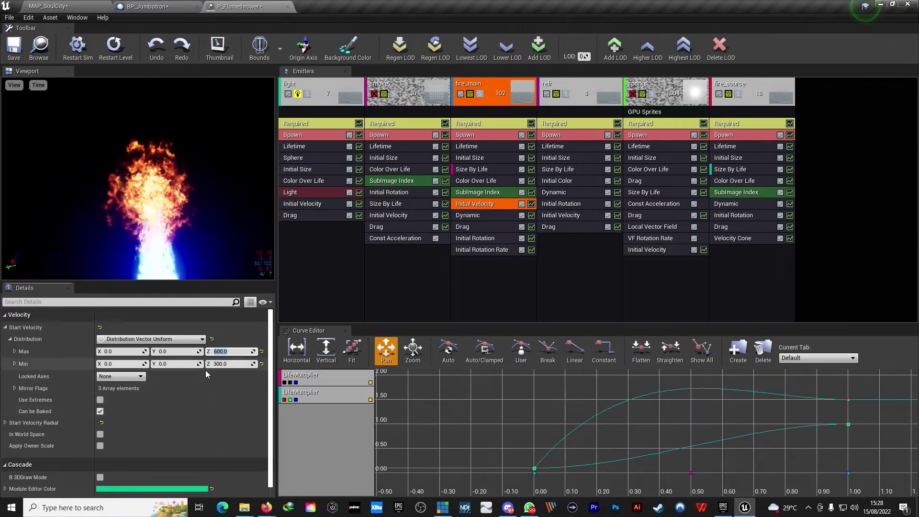
left_click(157, 219)
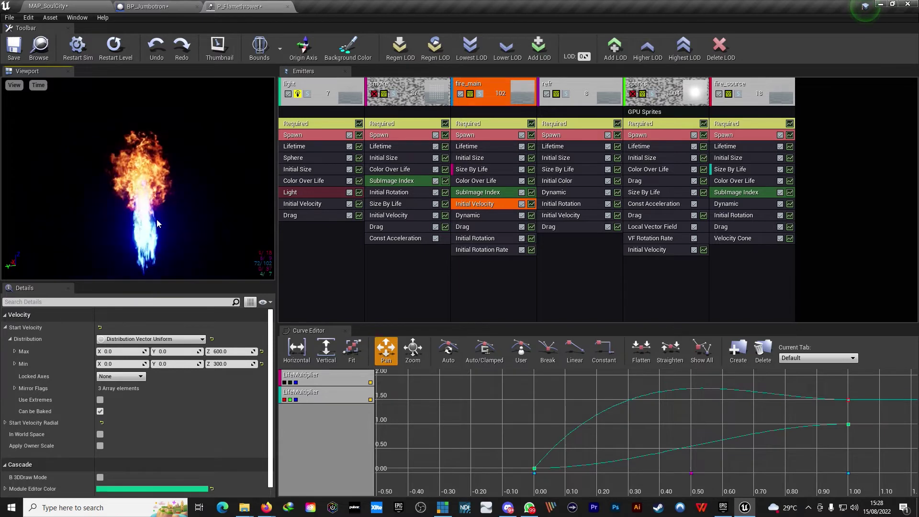
left_click(148, 6)
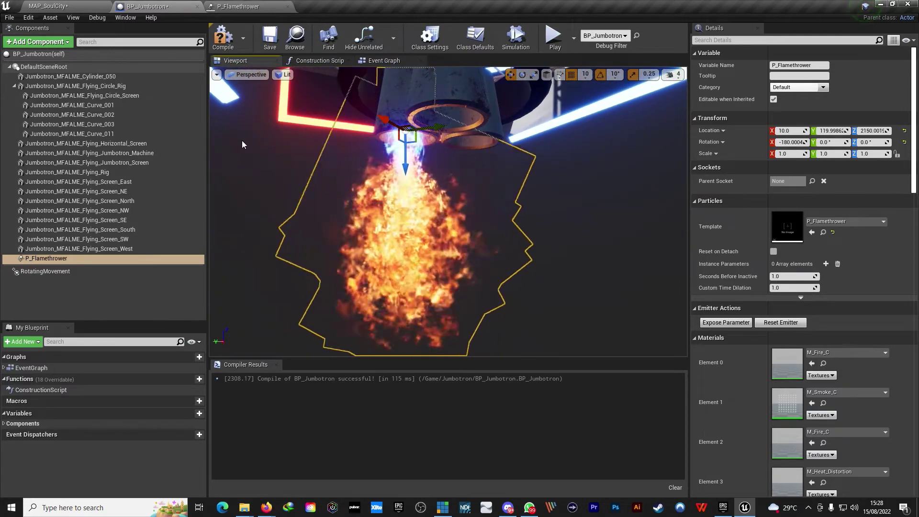
left_click(238, 6)
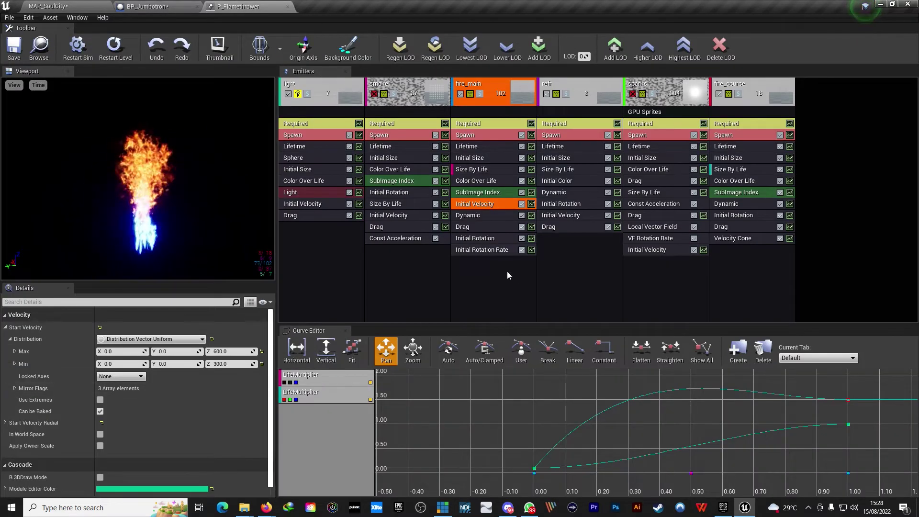
Step: Set fire_main's Initial Size Start Size Max X to 150
left_click(489, 157)
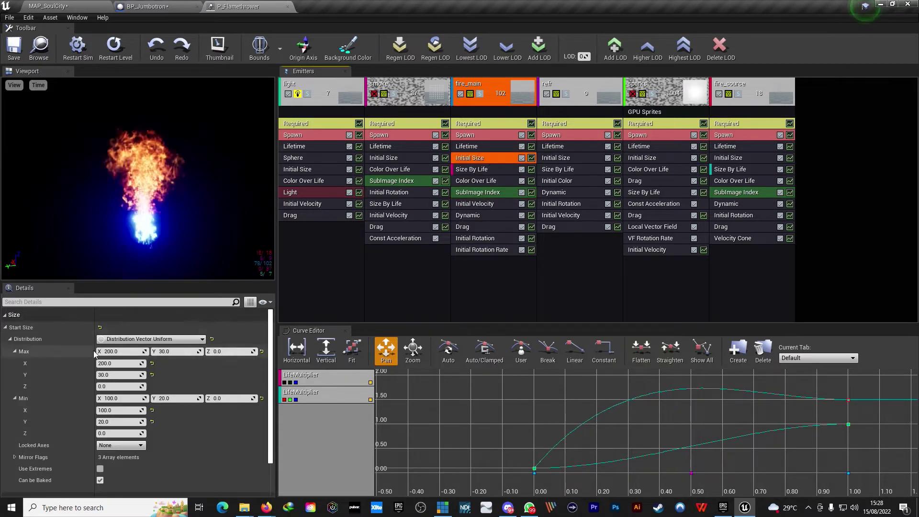
left_click(120, 352)
type("1")
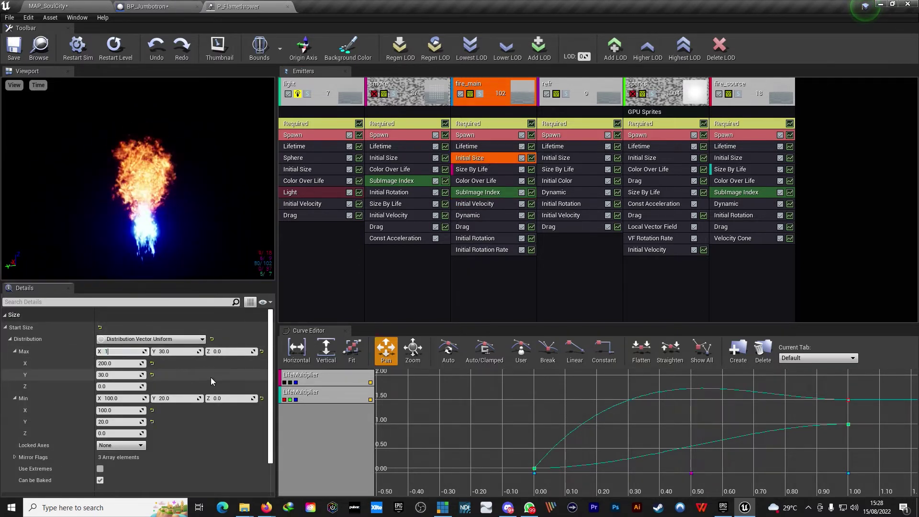
type("50")
key("Return")
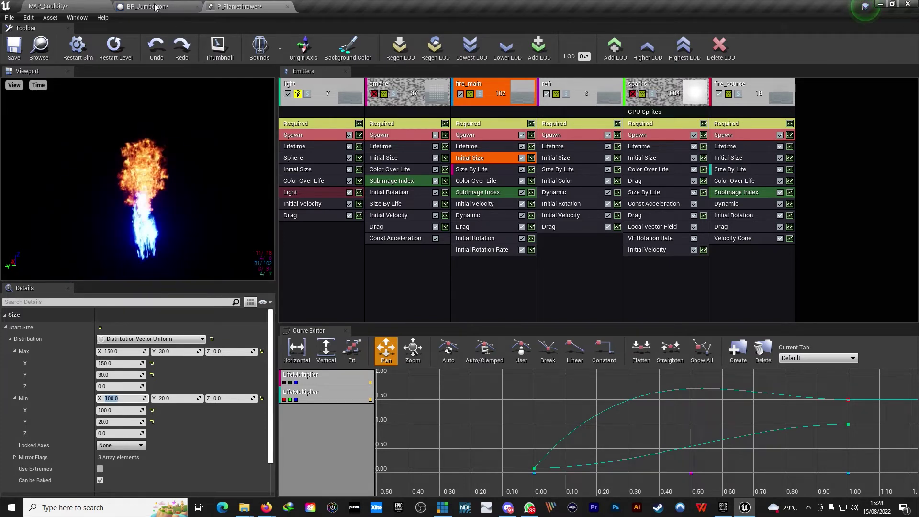
Step: Toggle the smoke and sparks emitter checkboxes and view the flame from another angle
left_click(374, 94)
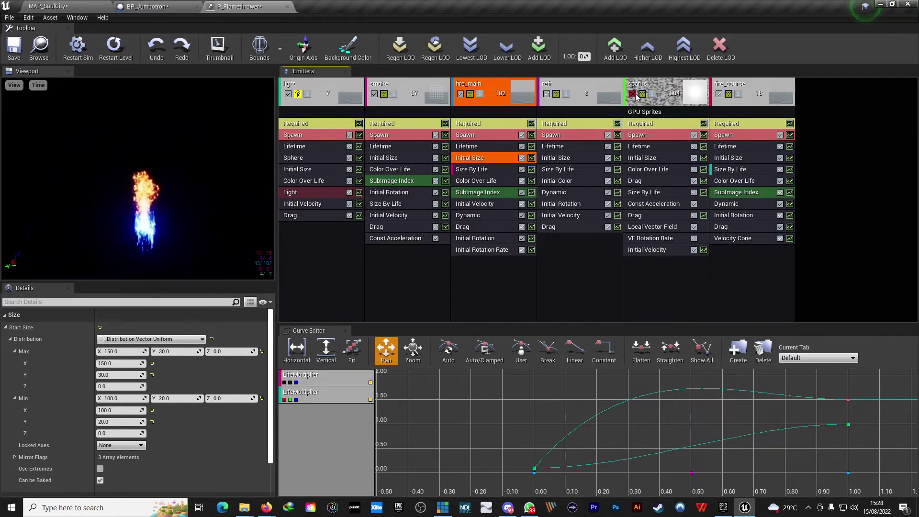
left_click(634, 95)
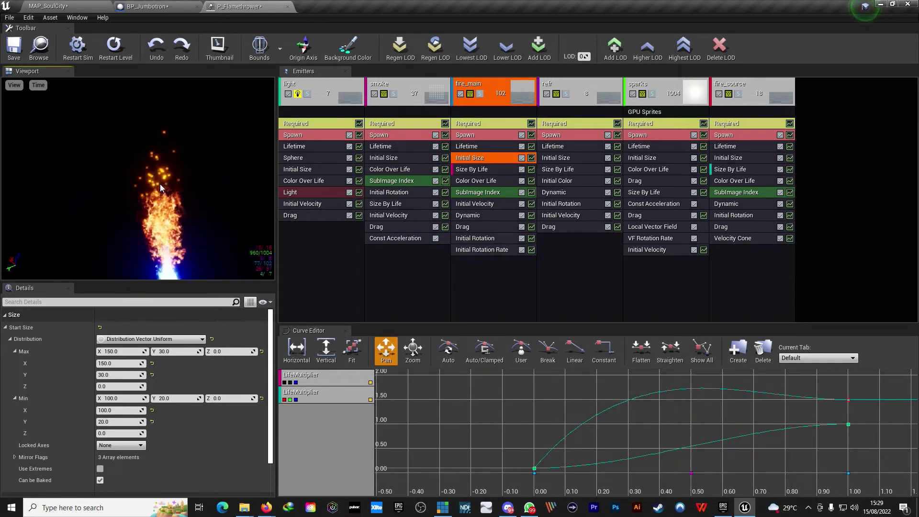
left_click_drag(160, 184, 164, 213)
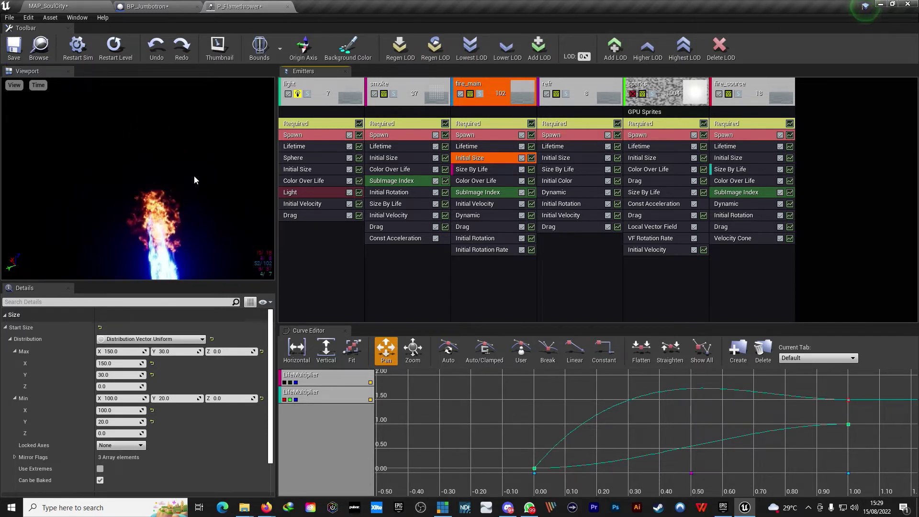
Step: Preview the flame pouring from the thruster in the BP_Jumbotron viewport
left_click_drag(264, 92, 287, 92)
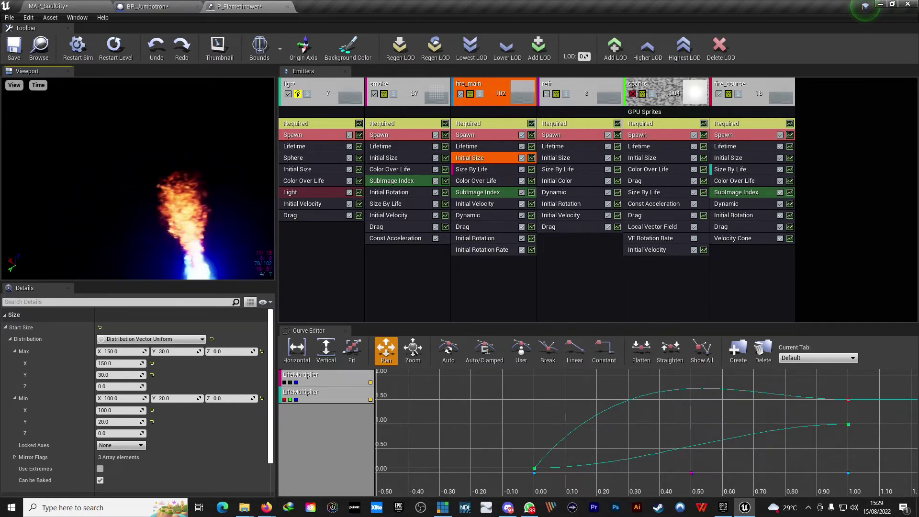
left_click(157, 11)
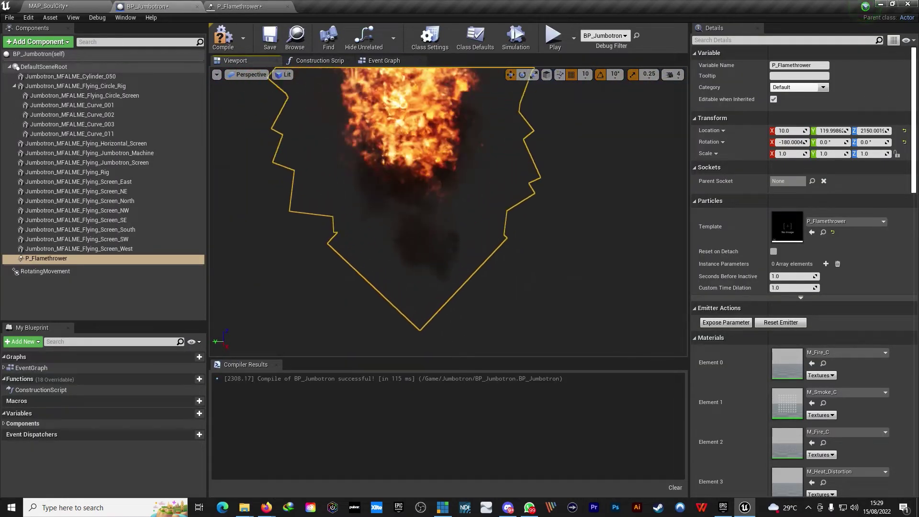
left_click_drag(449, 210, 448, 287)
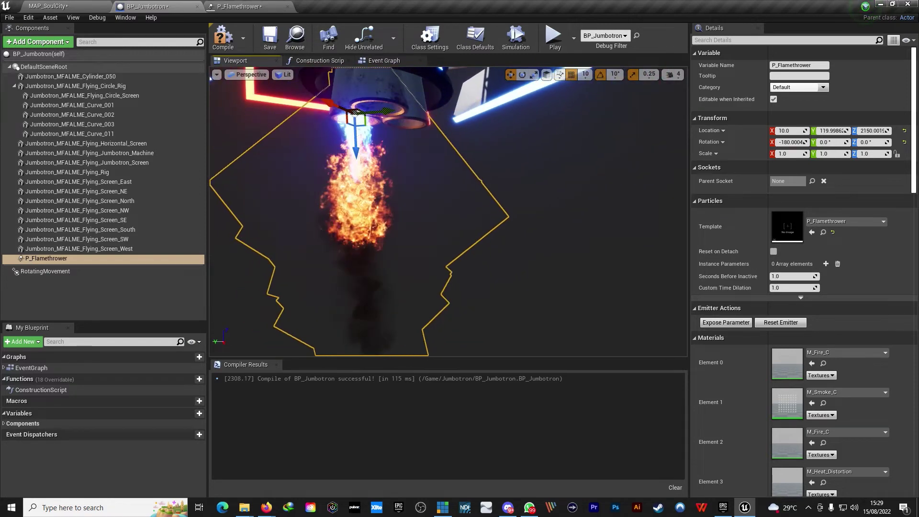
mouse_move(449, 287)
left_mouse_down()
mouse_move(431, 216)
mouse_move(391, 202)
left_mouse_up()
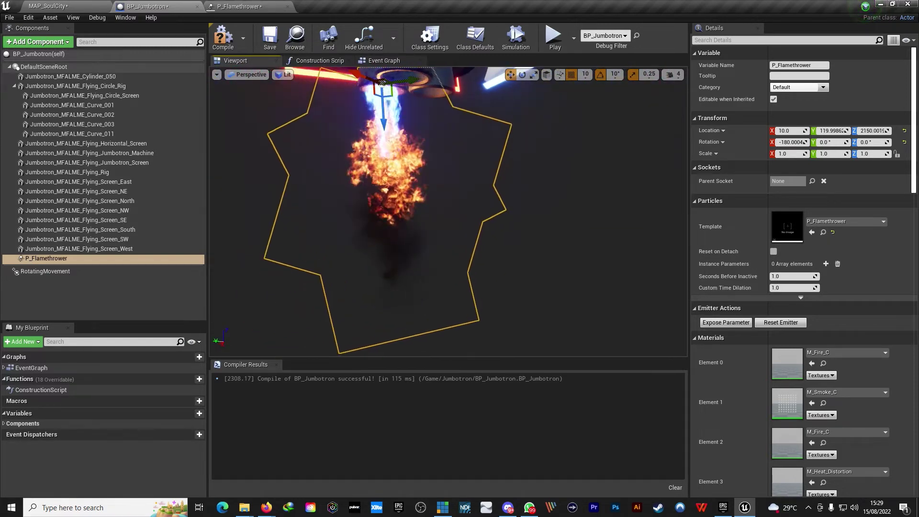
Step: Close the P_Flamethrower particle editor and frame the view on the flamethrower
left_click(234, 8)
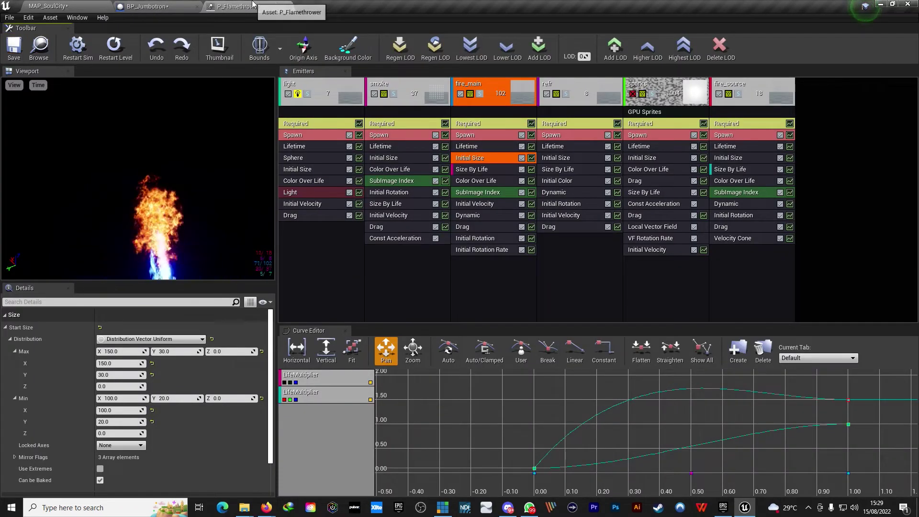
left_click(287, 6)
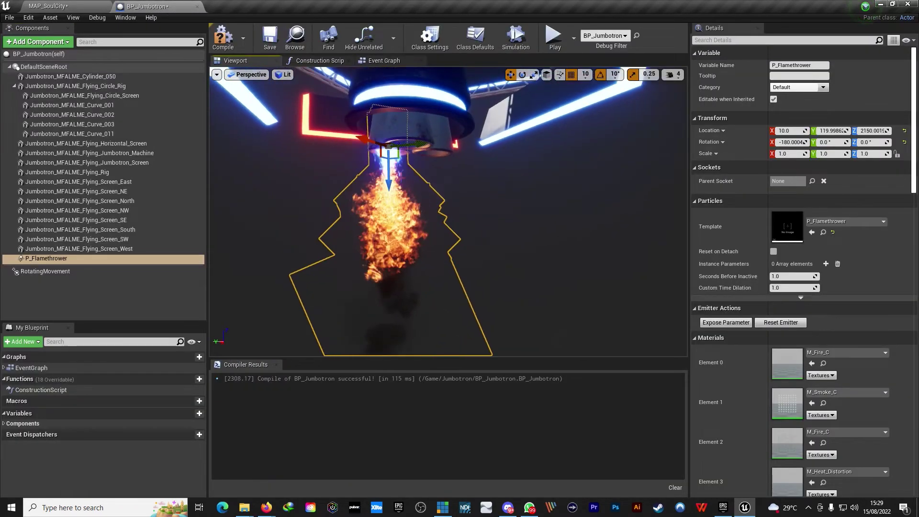
scroll(449, 210, "up", 3)
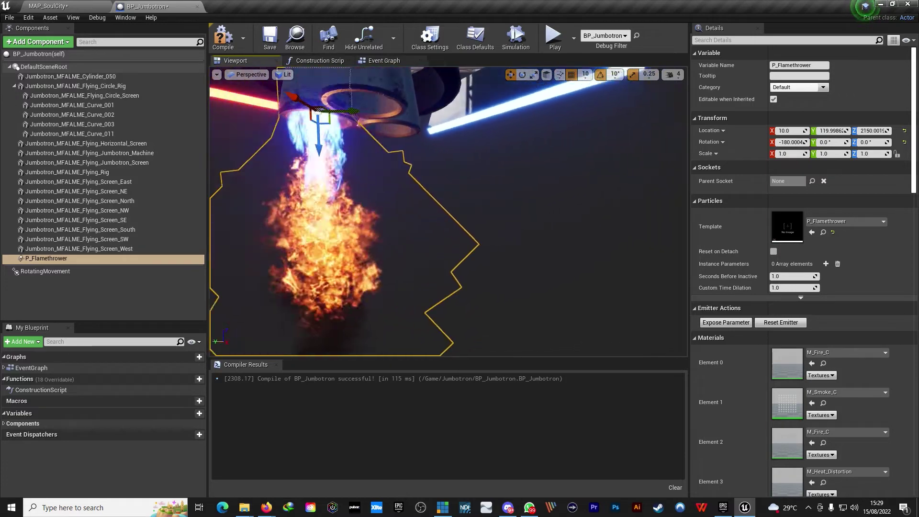
double_click(160, 258)
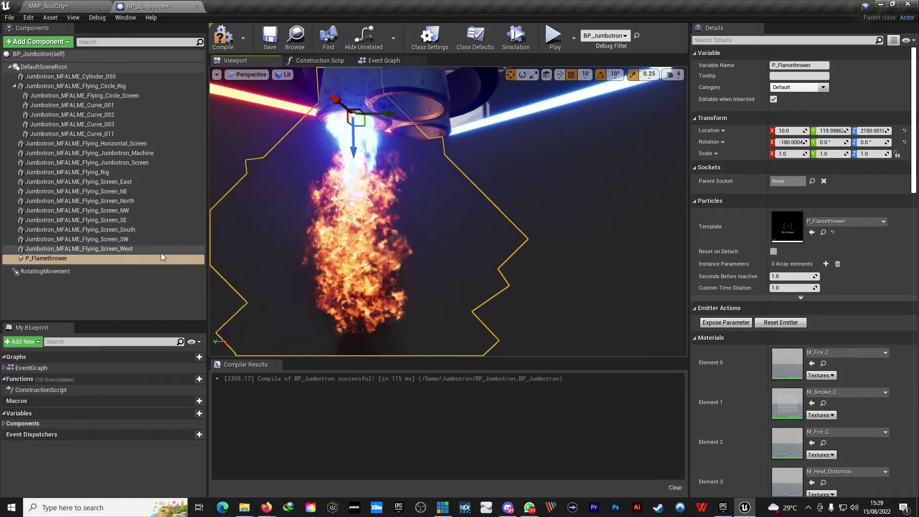
Step: Duplicate P_Flamethrower as P_Flamethrower1 and move it to X 100 under another thruster
right_click(46, 260)
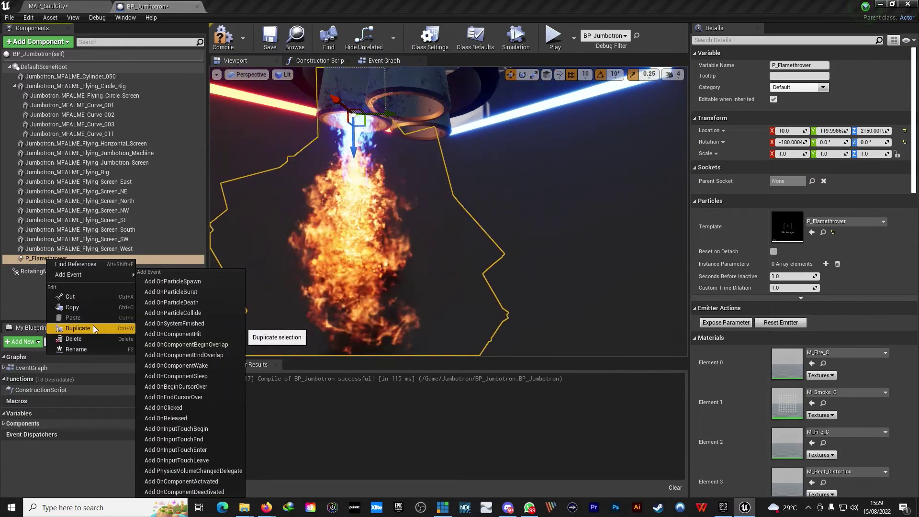
left_click(93, 325)
key("Return")
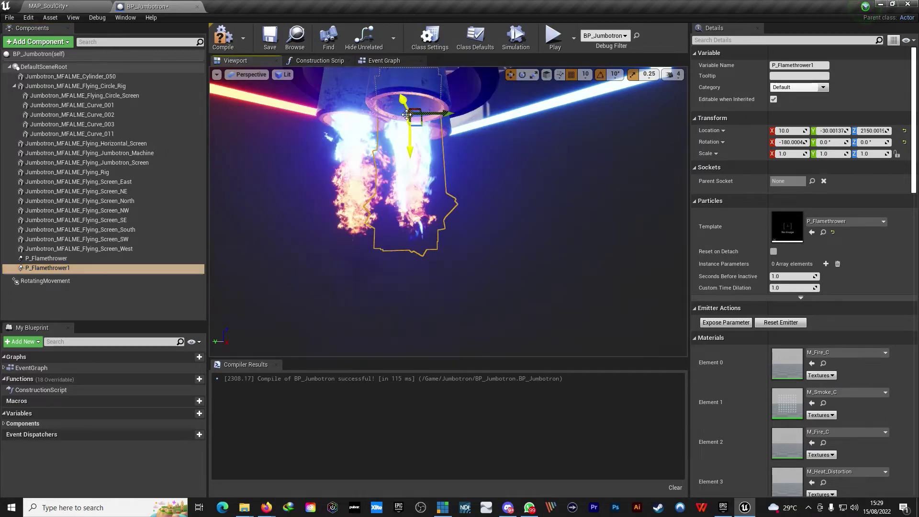
left_click_drag(406, 115, 360, 113)
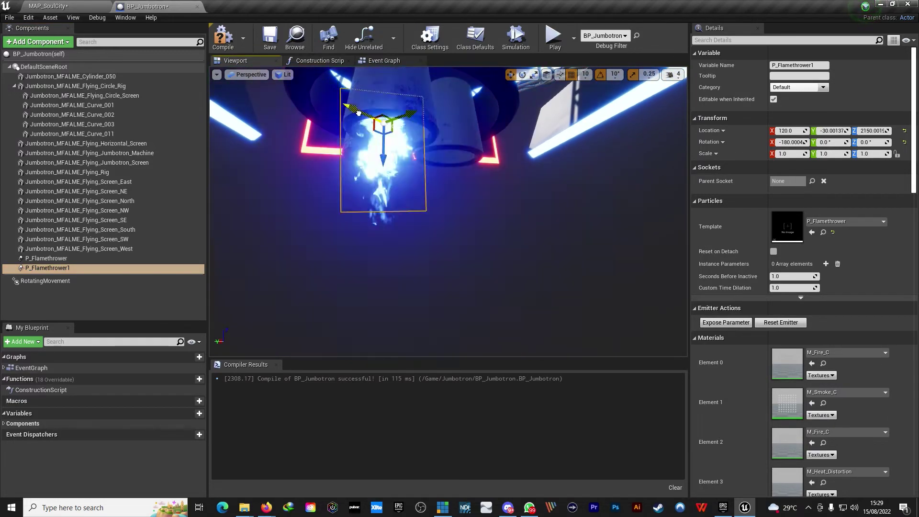
left_click_drag(414, 217, 310, 135)
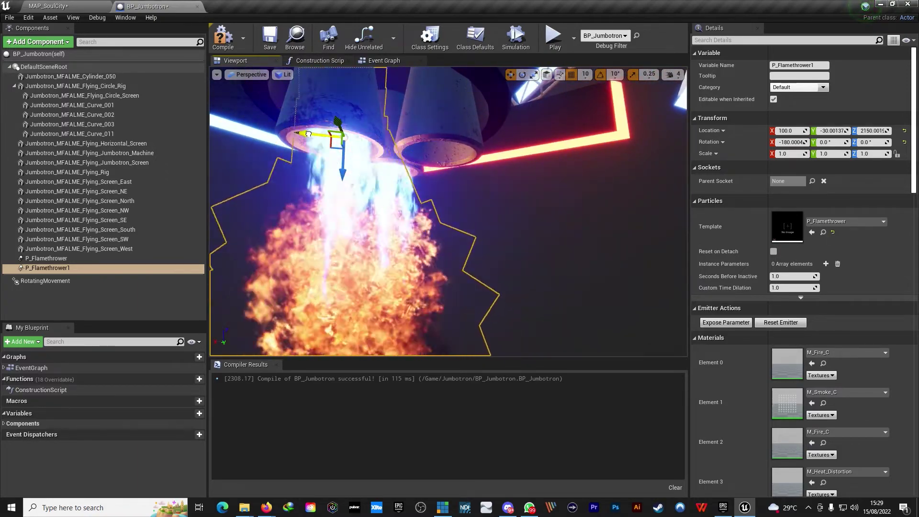
Step: Duplicate it again as P_Flamethrower2 and move it to X -90 under the third thruster
right_click(65, 268)
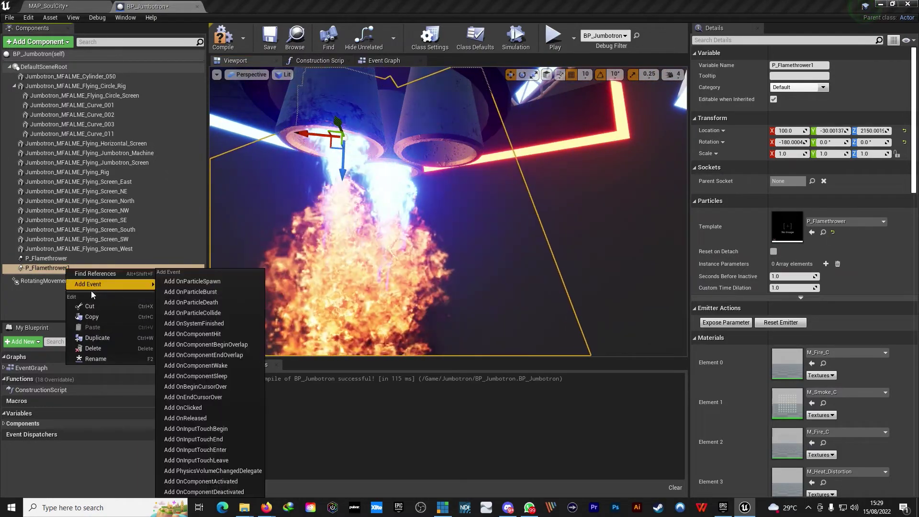
left_click(105, 338)
left_click(51, 277)
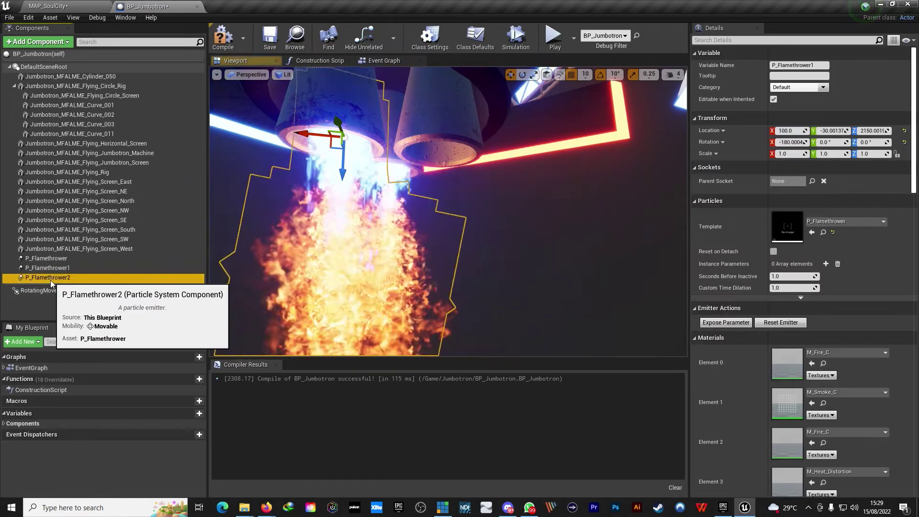
left_click_drag(318, 135, 401, 145)
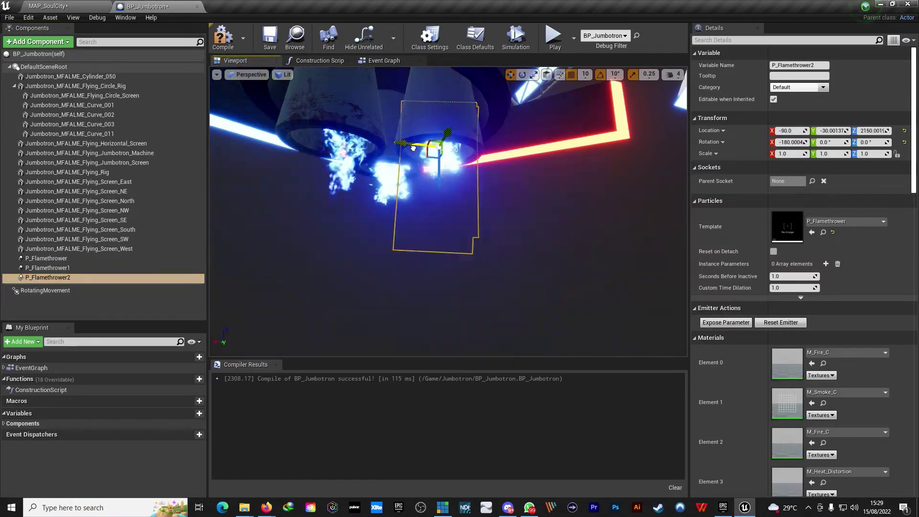
key("f")
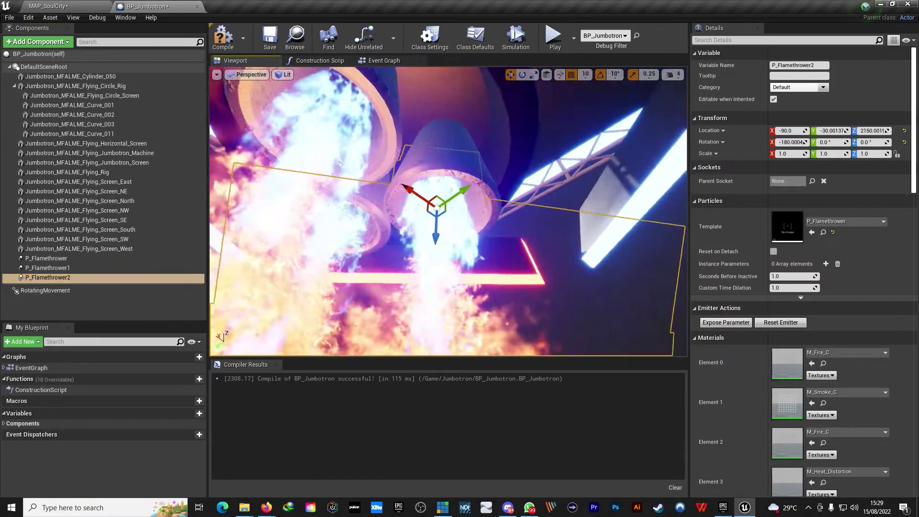
mouse_move(436, 210)
left_mouse_down("alt")
mouse_move(459, 183)
mouse_move(449, 182)
left_mouse_up("alt")
scroll(449, 211, "down", 5)
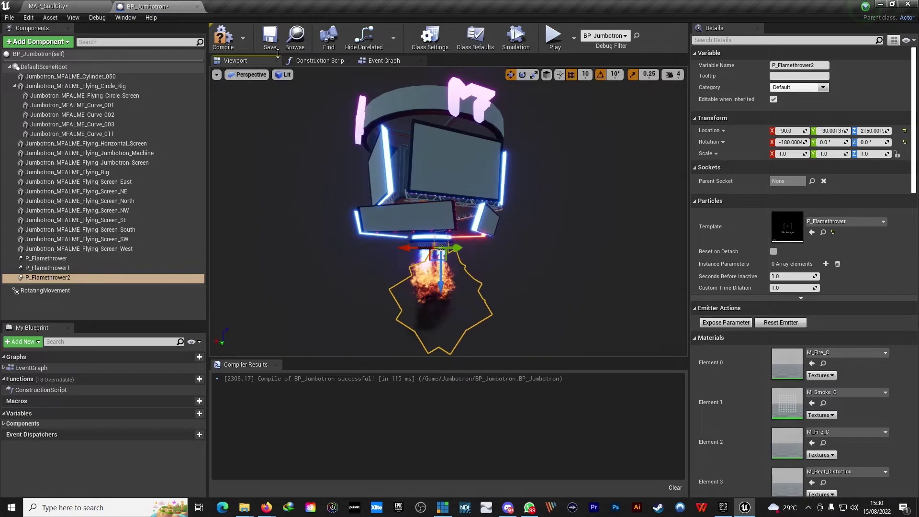
Step: Switch to the MAP_SoulCity level tab
left_click(52, 6)
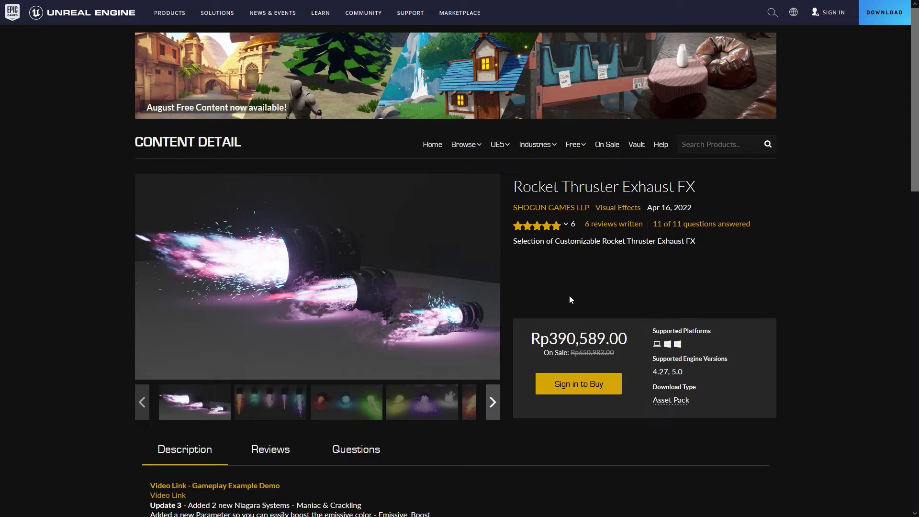
Step: Show the five-thruster image, then the red, blue and green thruster preview in the gallery
scroll(502, 368, "down", 1)
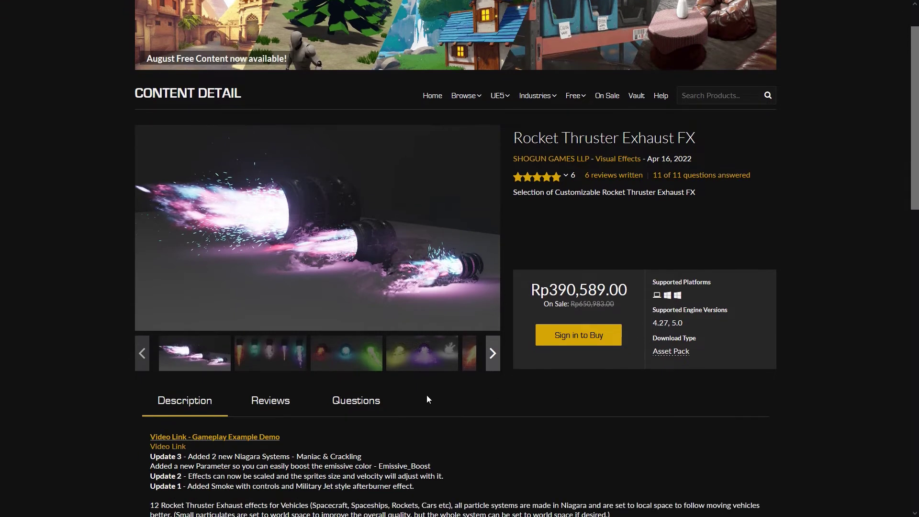
scroll(494, 298, "up", 1)
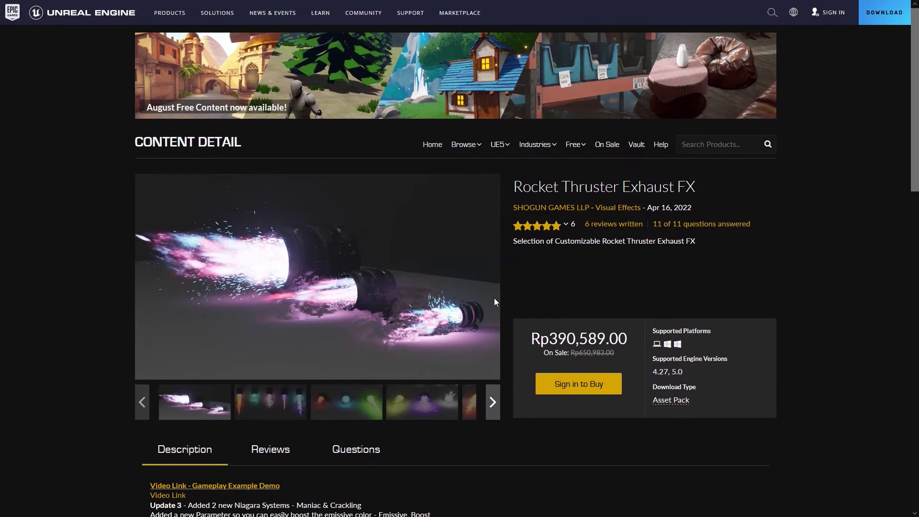
left_click(275, 398)
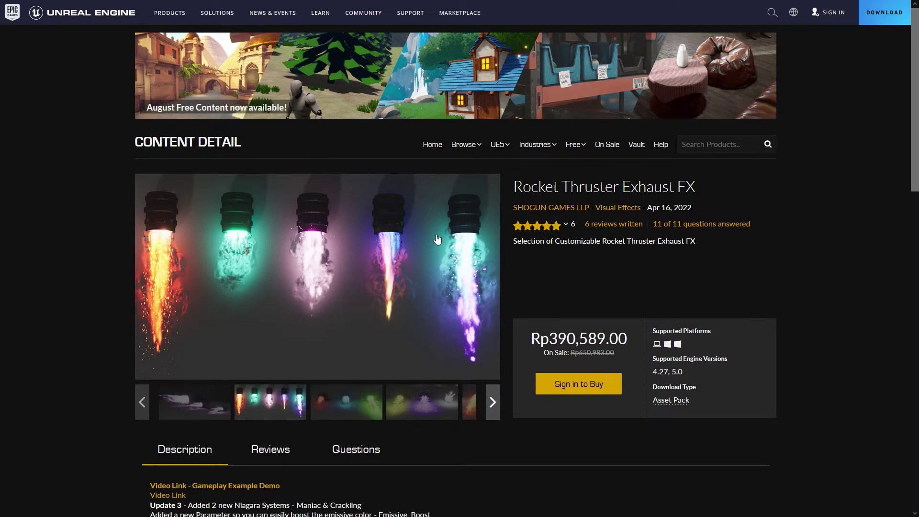
left_click(347, 402)
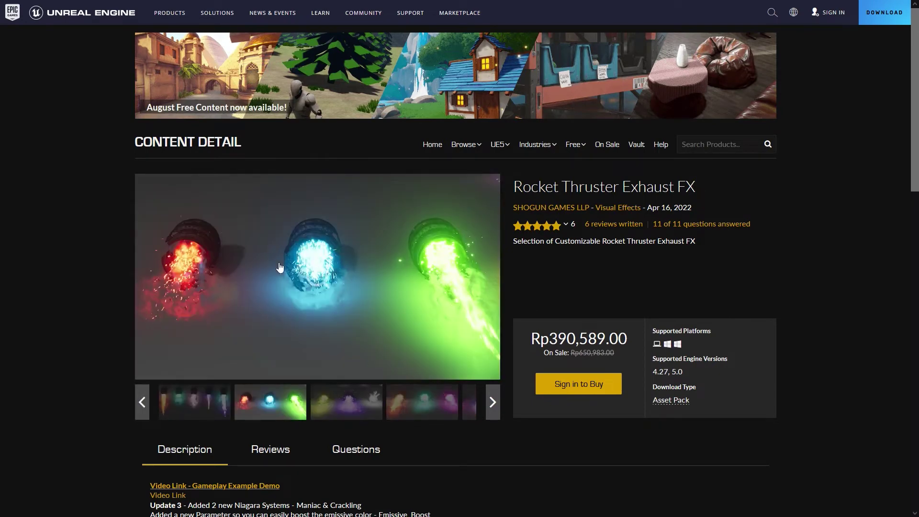